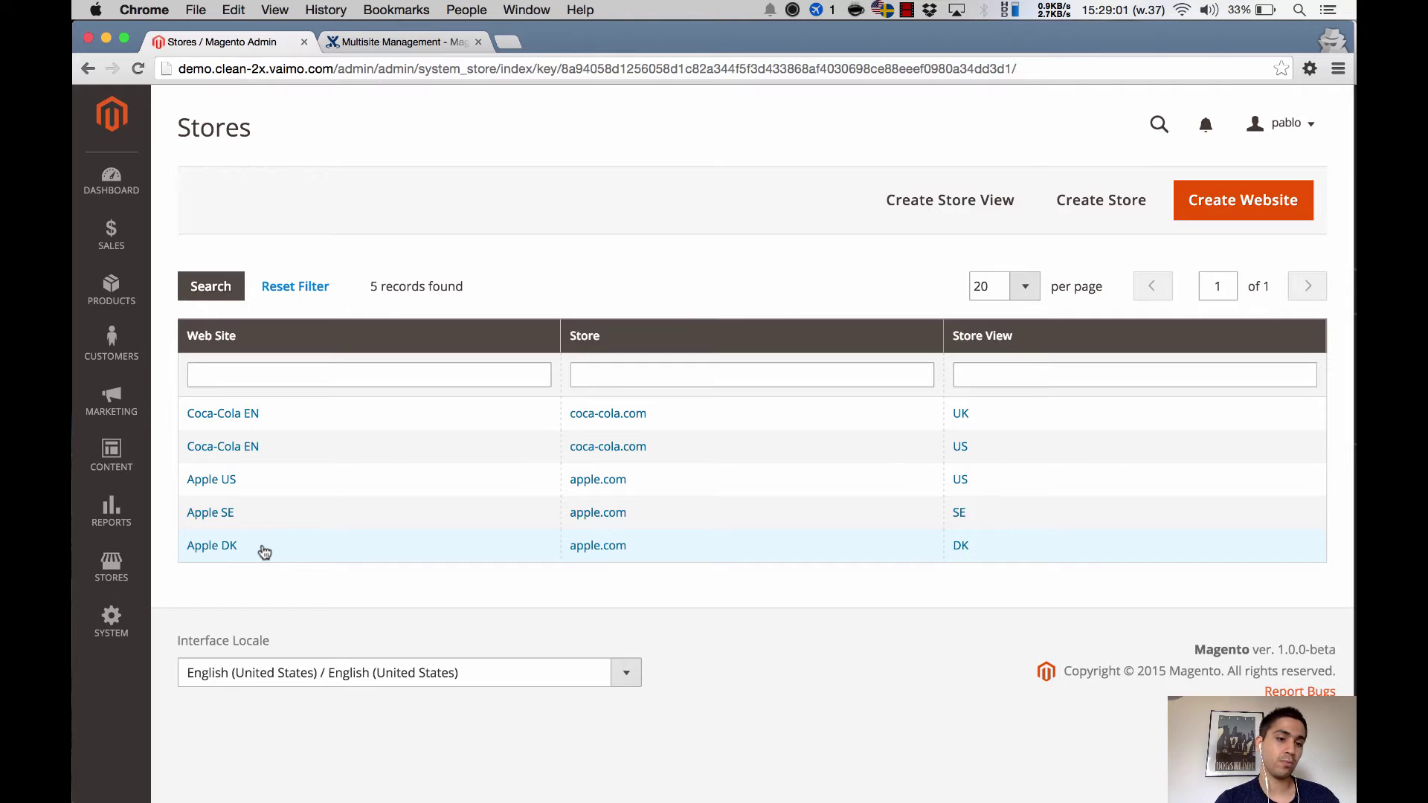
Open the store configuration, expand Country Options in the General section, and check the Default Country scope label and available scopes.
left_click(118, 571)
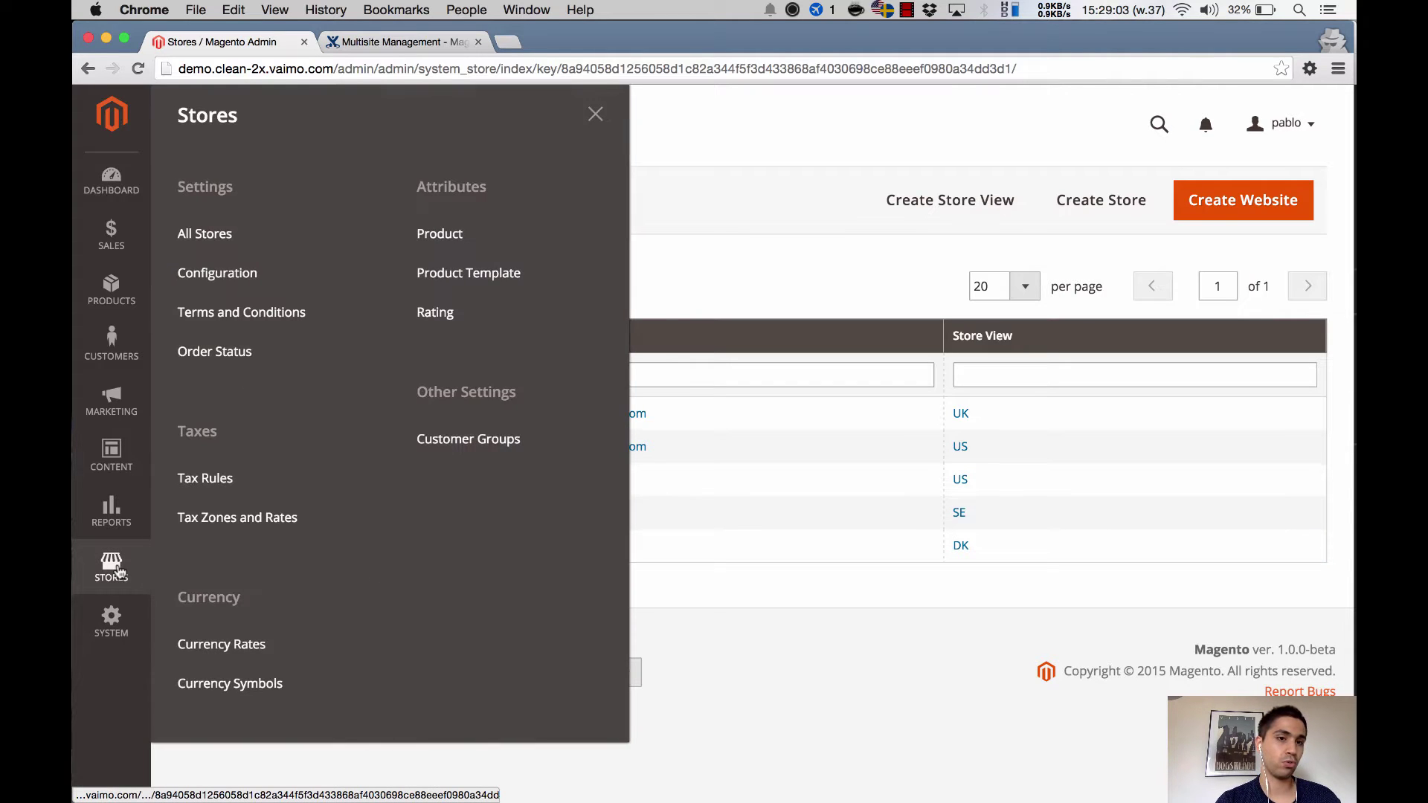
left_click(224, 281)
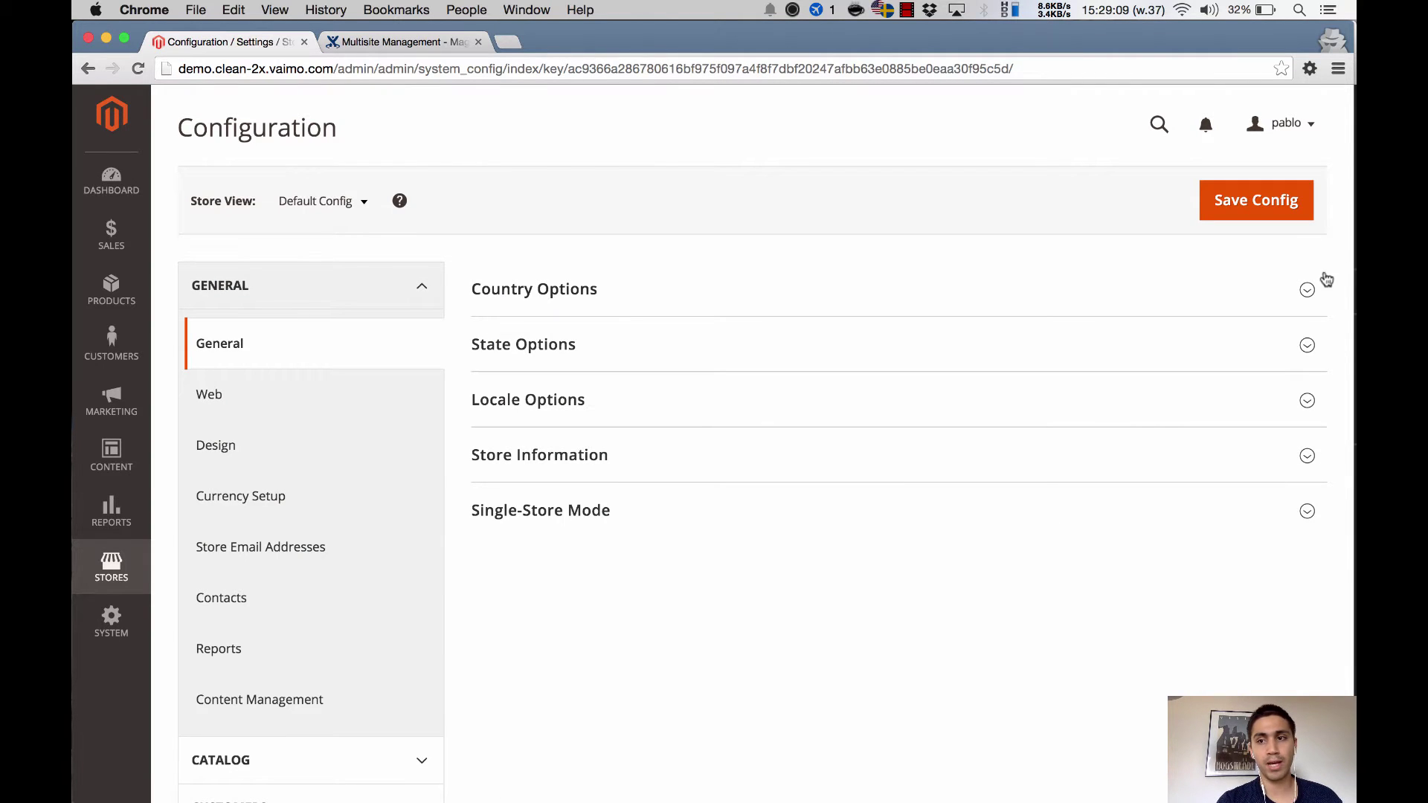
left_click(1308, 291)
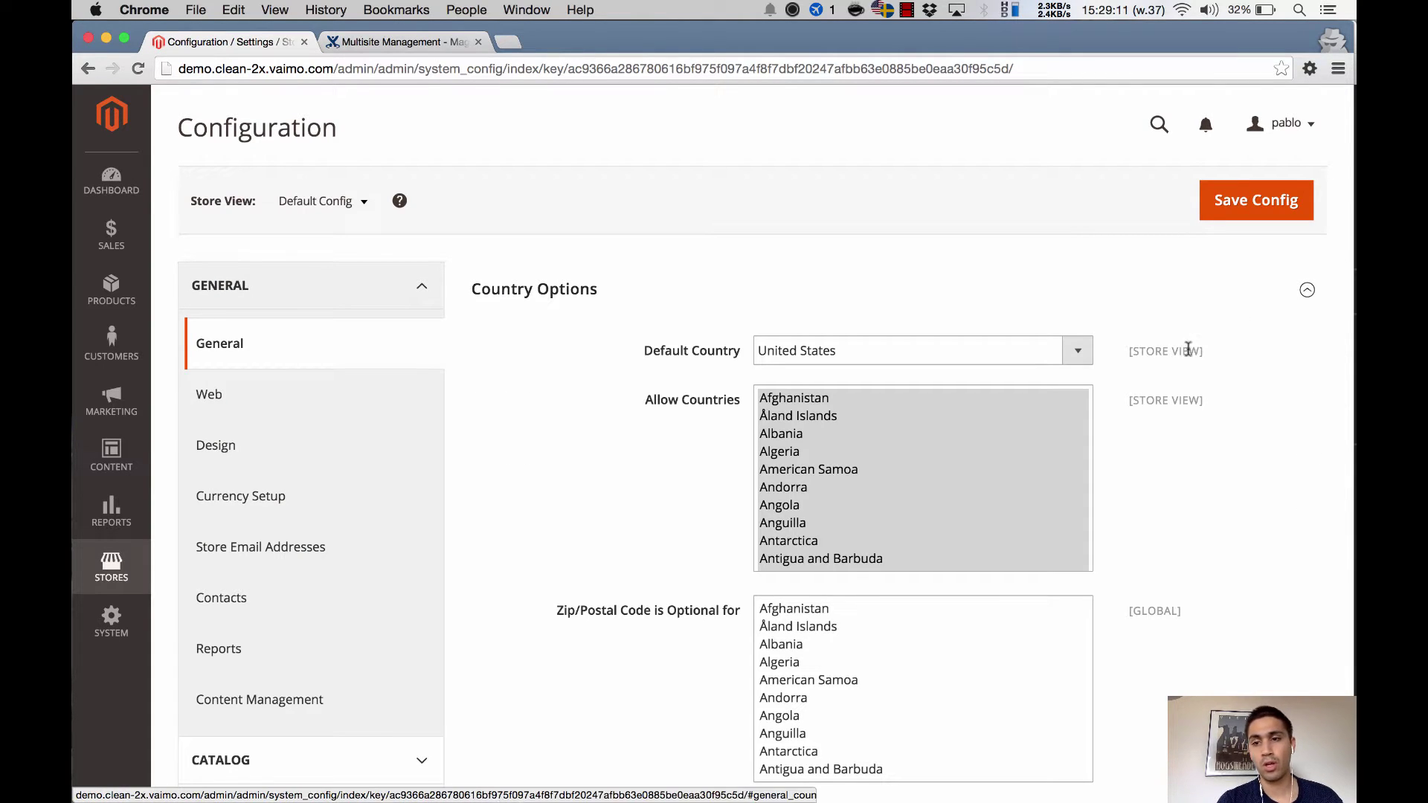
left_click_drag(1128, 351, 1203, 356)
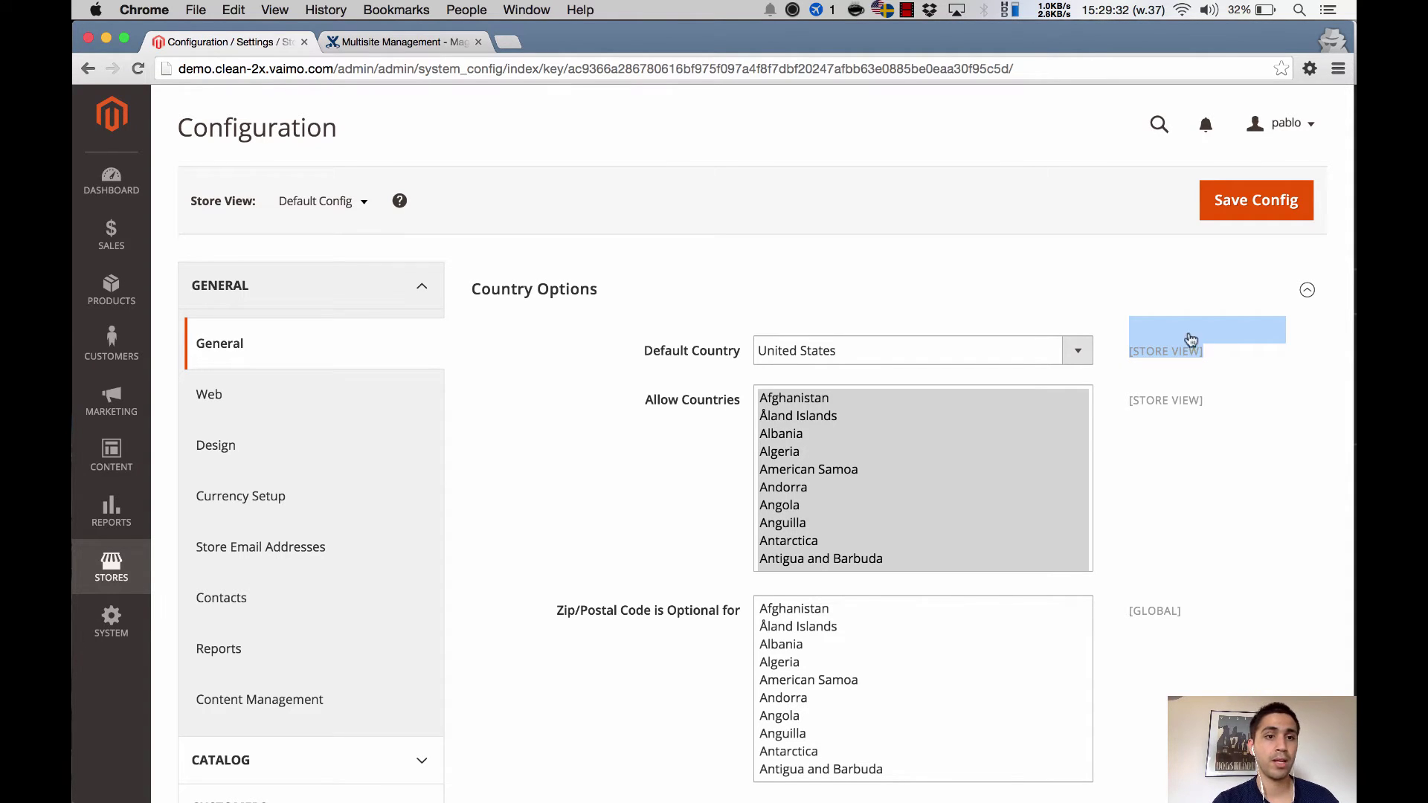
left_click(364, 205)
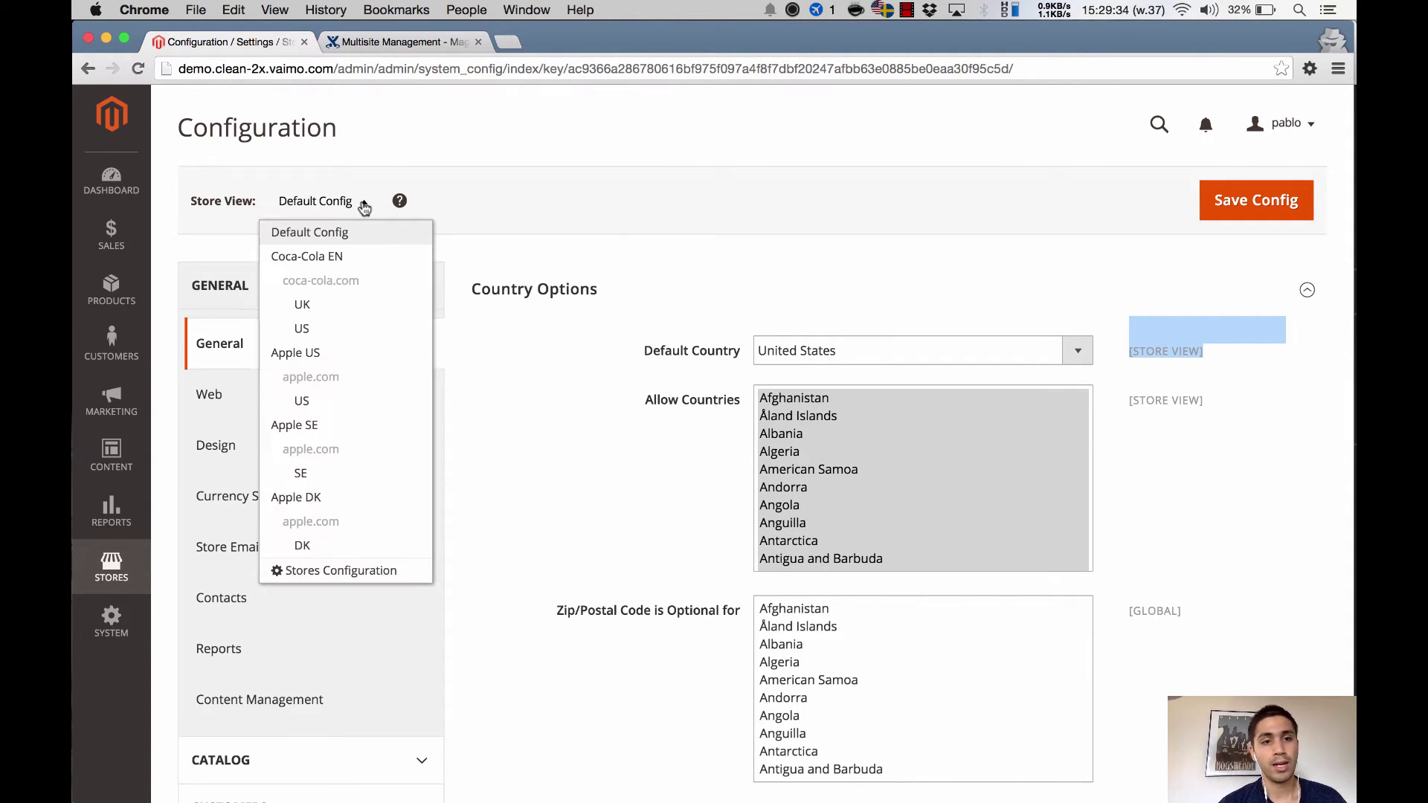
left_click(622, 350)
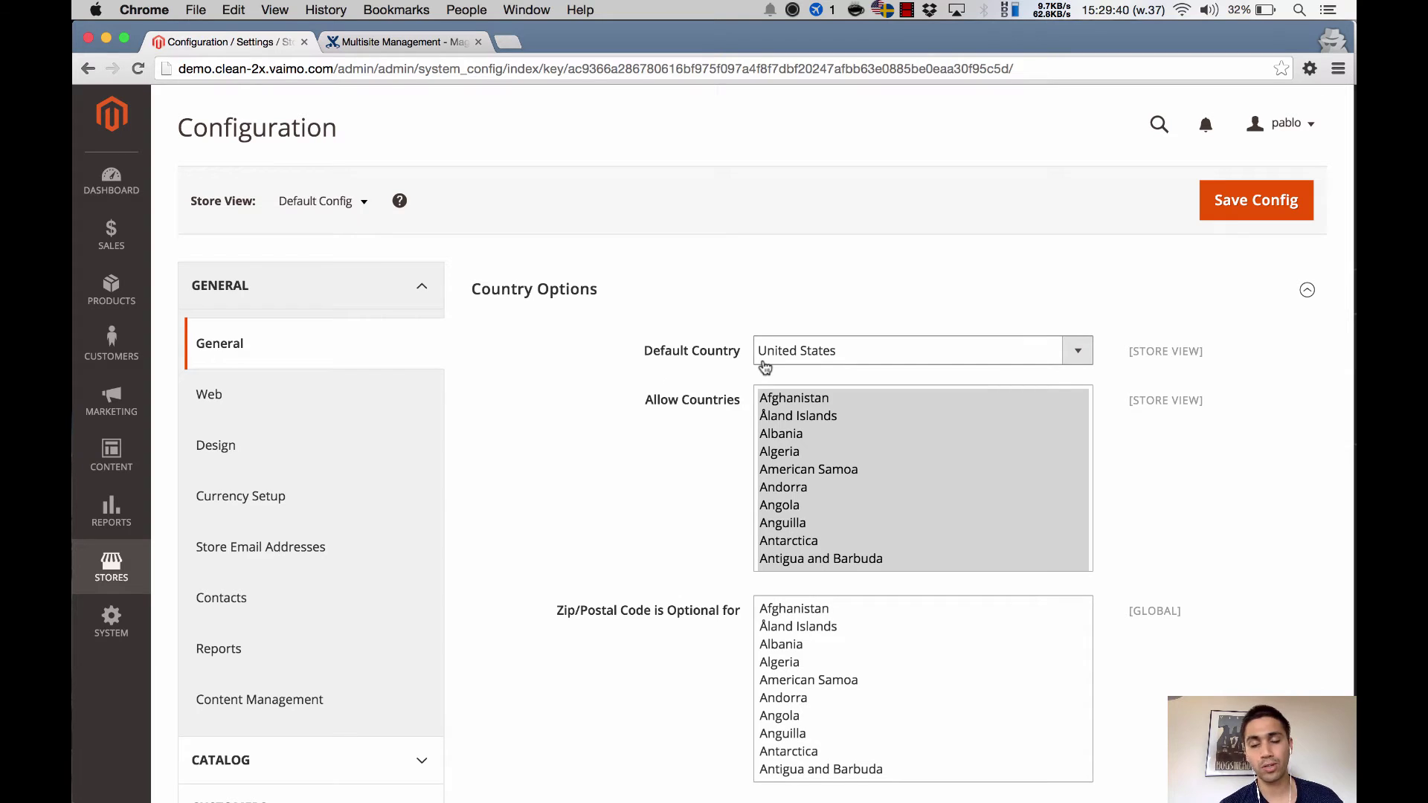
Switch the configuration scope to the Coca-Cola EN website and check where its Default Country is inherited from.
left_click(363, 202)
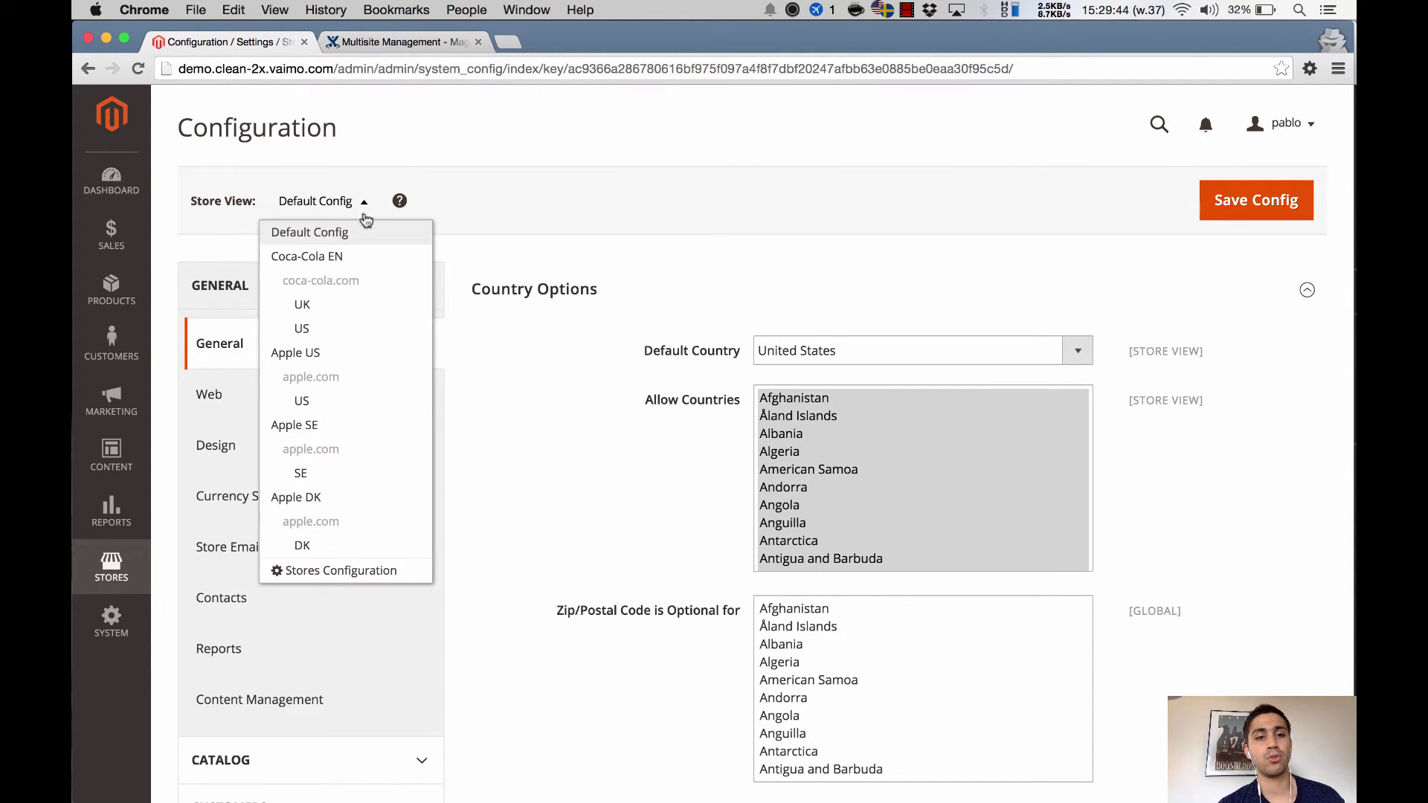
left_click(362, 261)
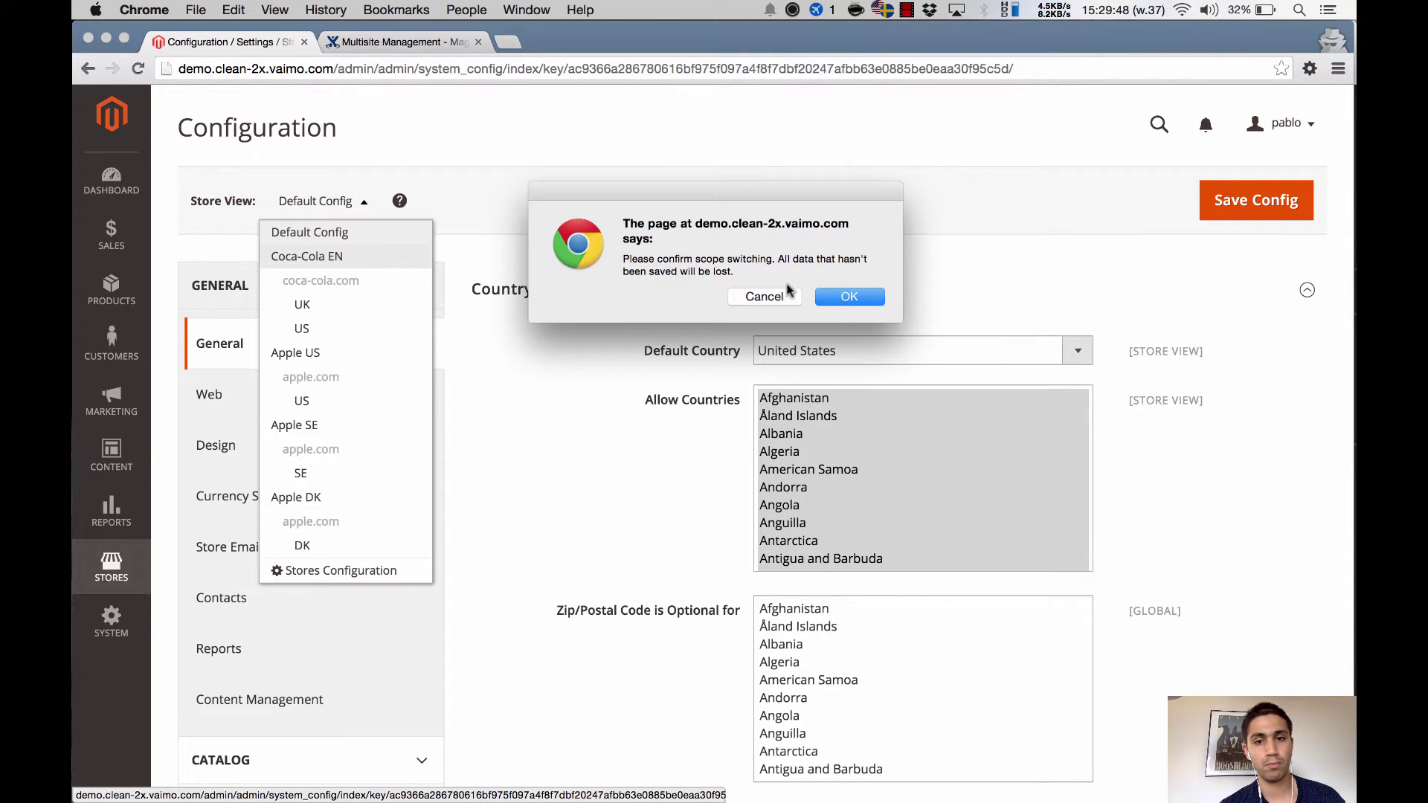
left_click(821, 297)
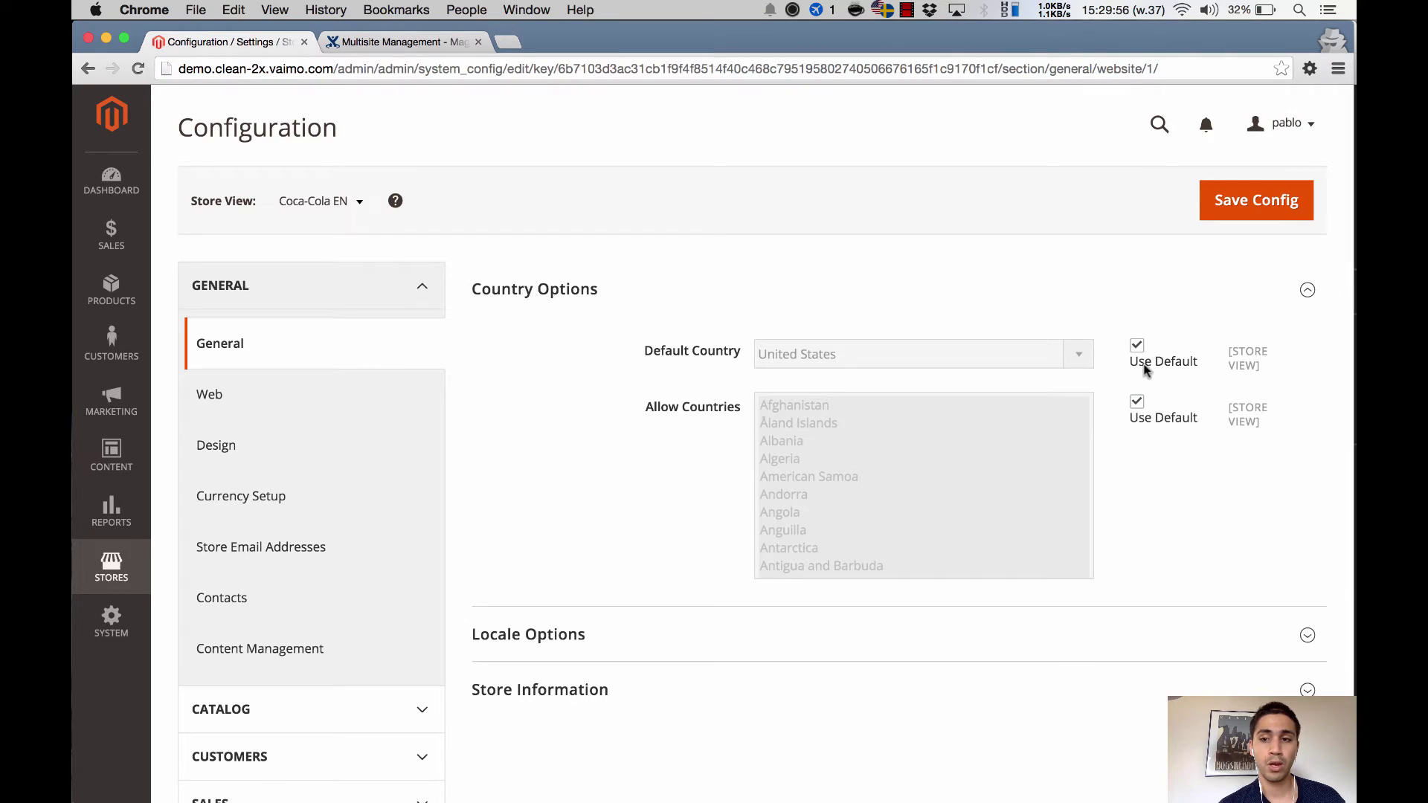
left_click_drag(1130, 359, 1198, 364)
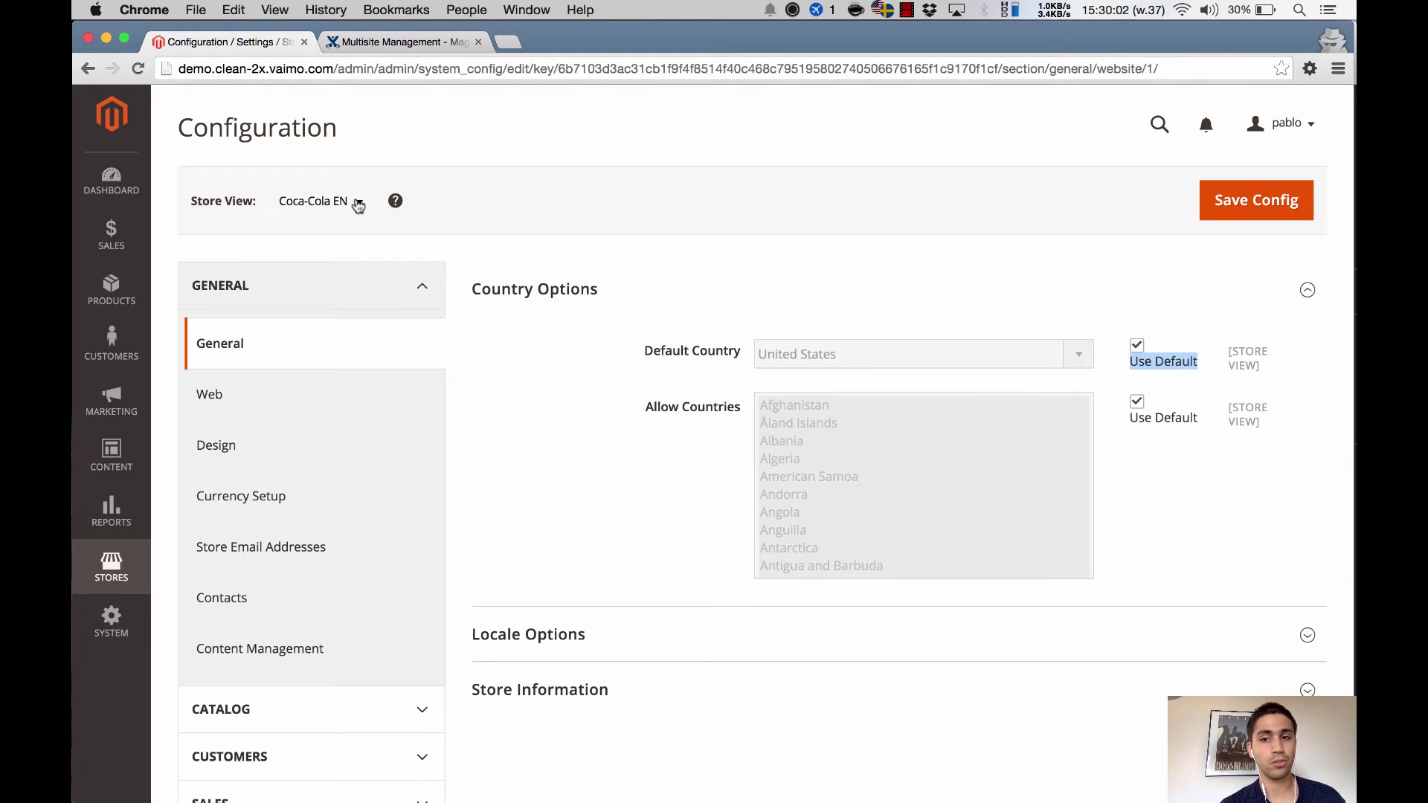
Switch the configuration scope to the US store view of coca-cola.com and check its Default Country inheritance.
left_click(358, 206)
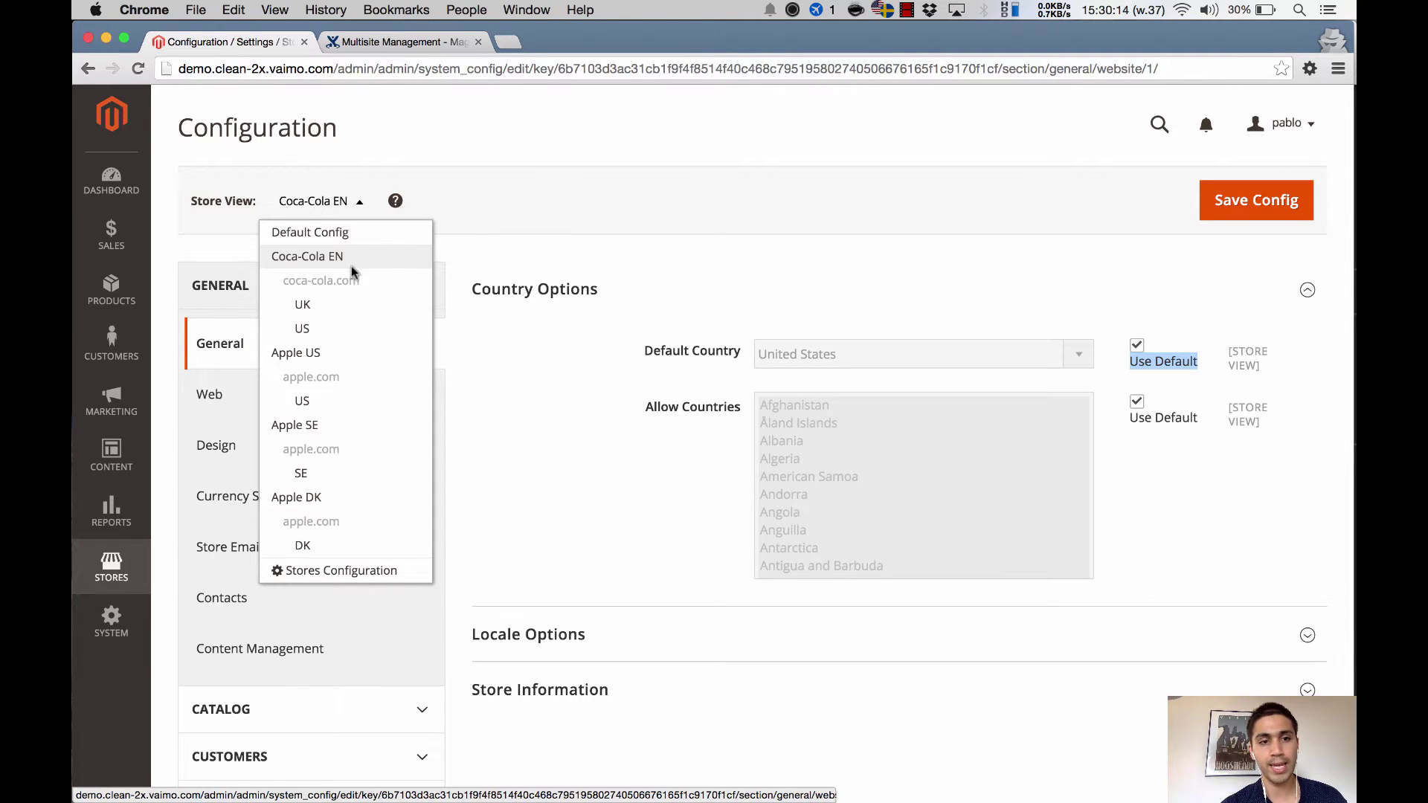
left_click(342, 328)
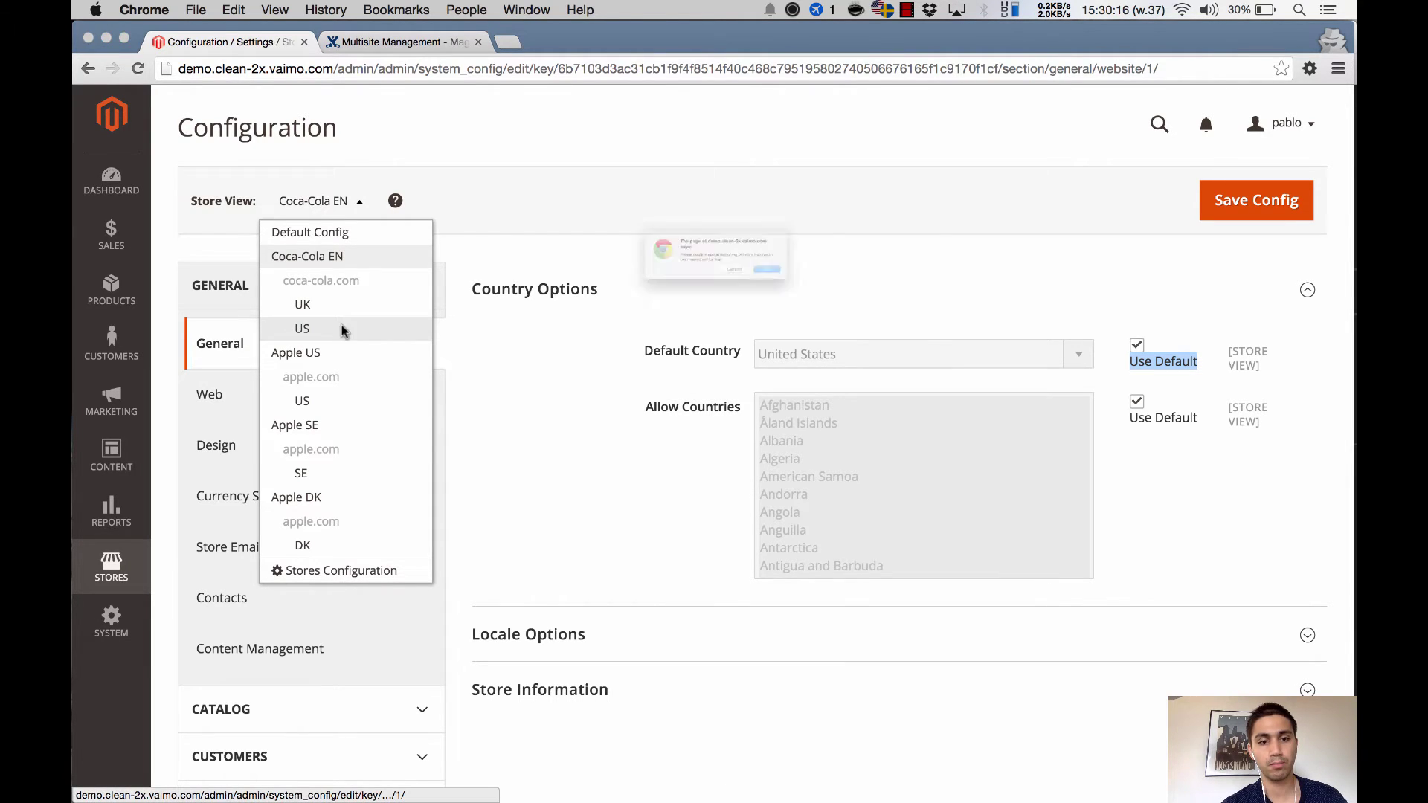
left_click(878, 297)
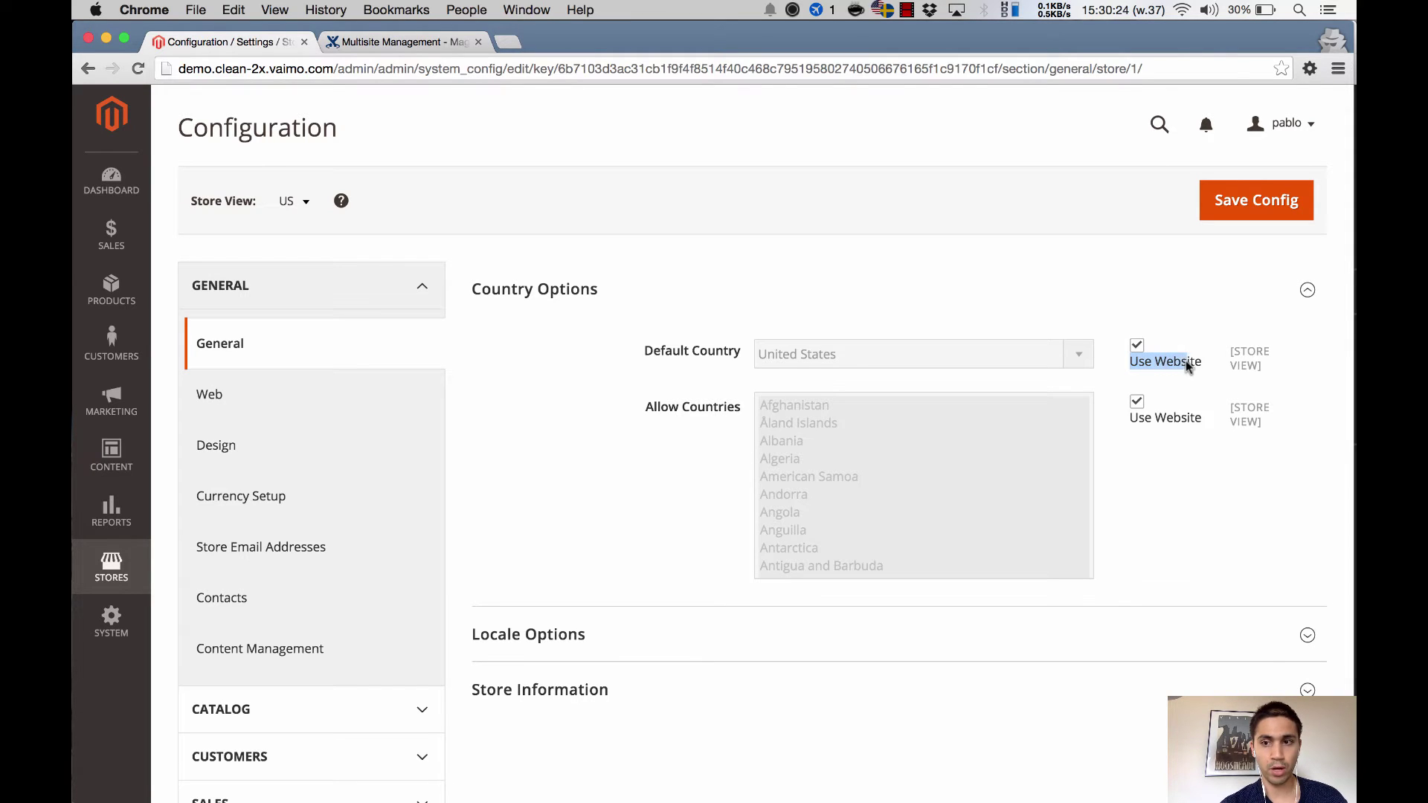
left_click_drag(1185, 363, 1200, 364)
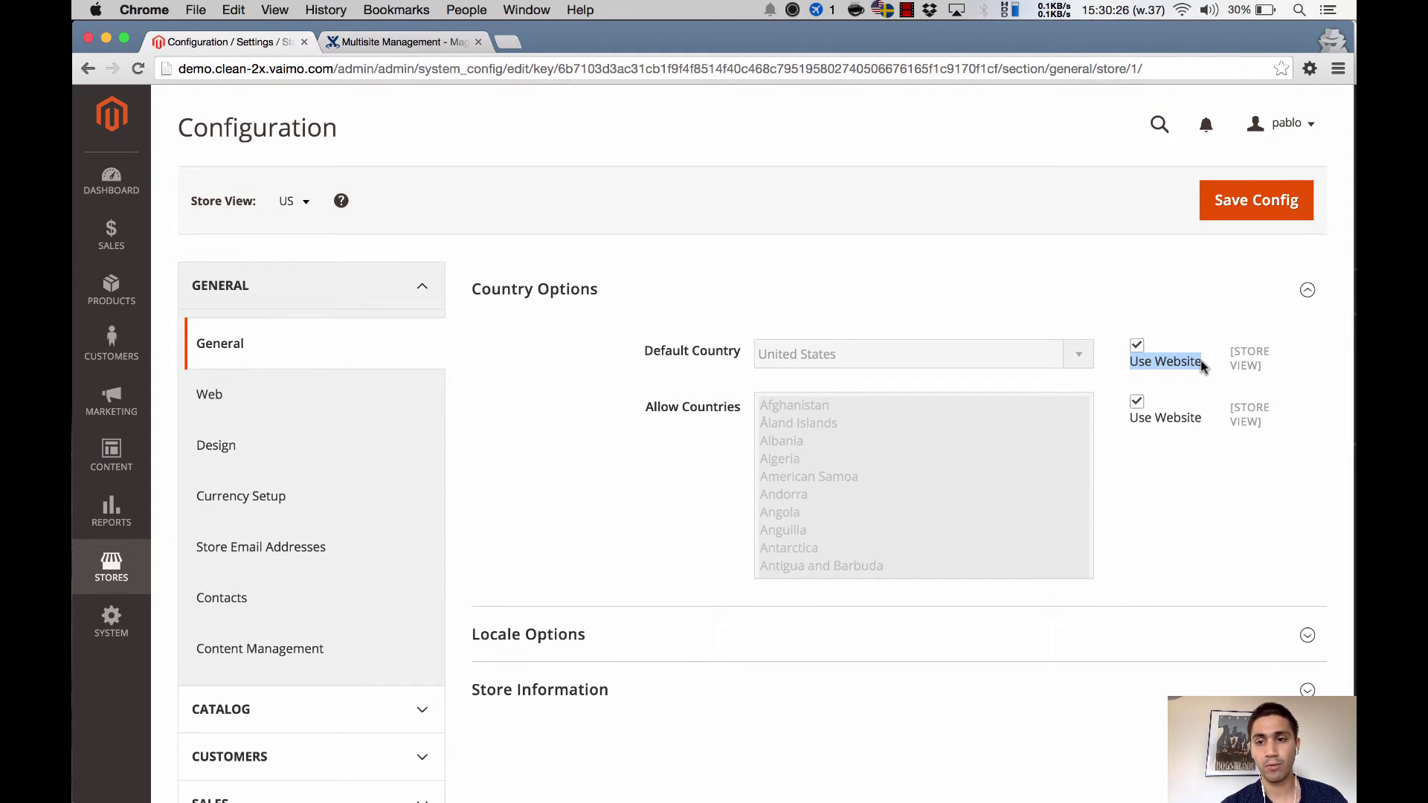
Switch the configuration scope to the UK store view of coca-cola.com and review its place in the scope hierarchy.
left_click(294, 202)
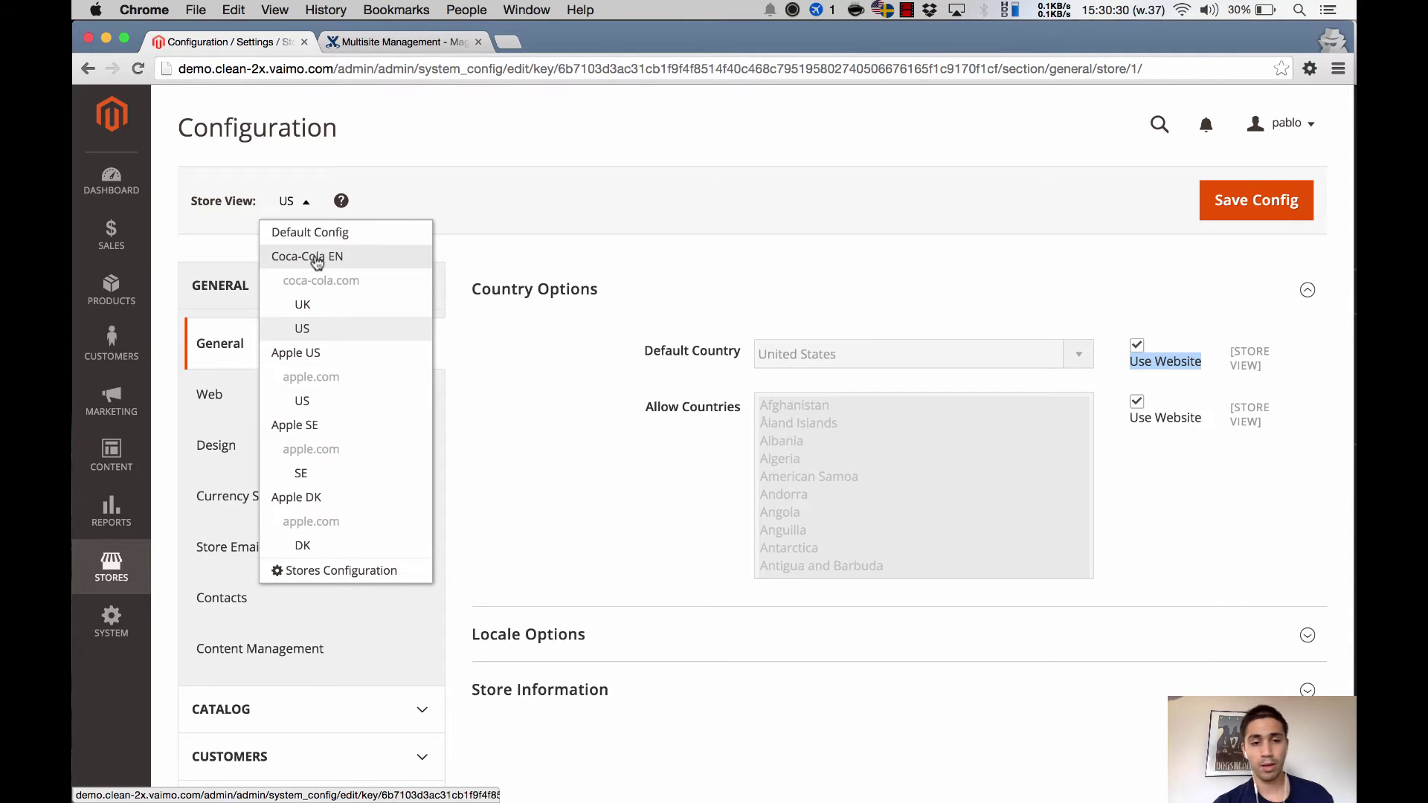
left_click(332, 307)
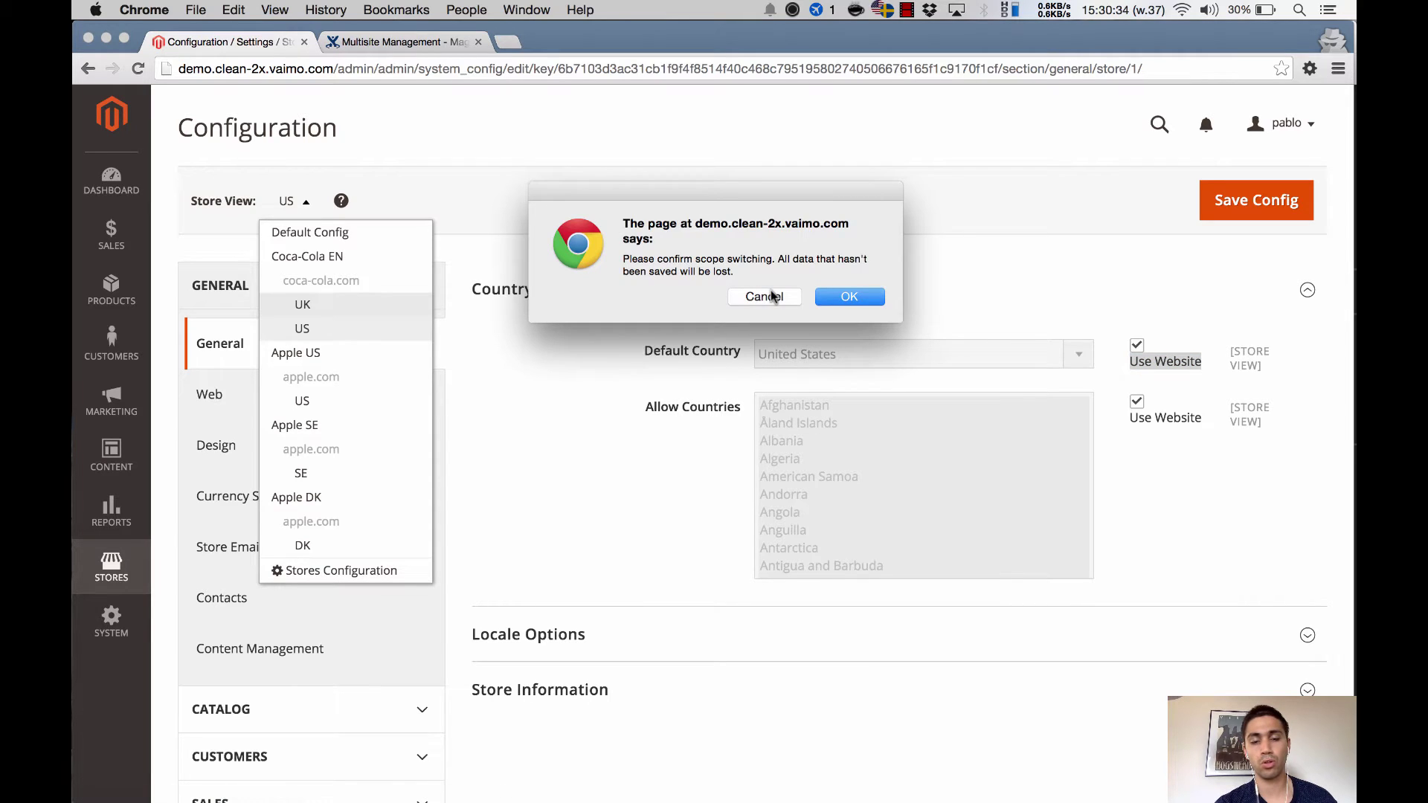
left_click(840, 297)
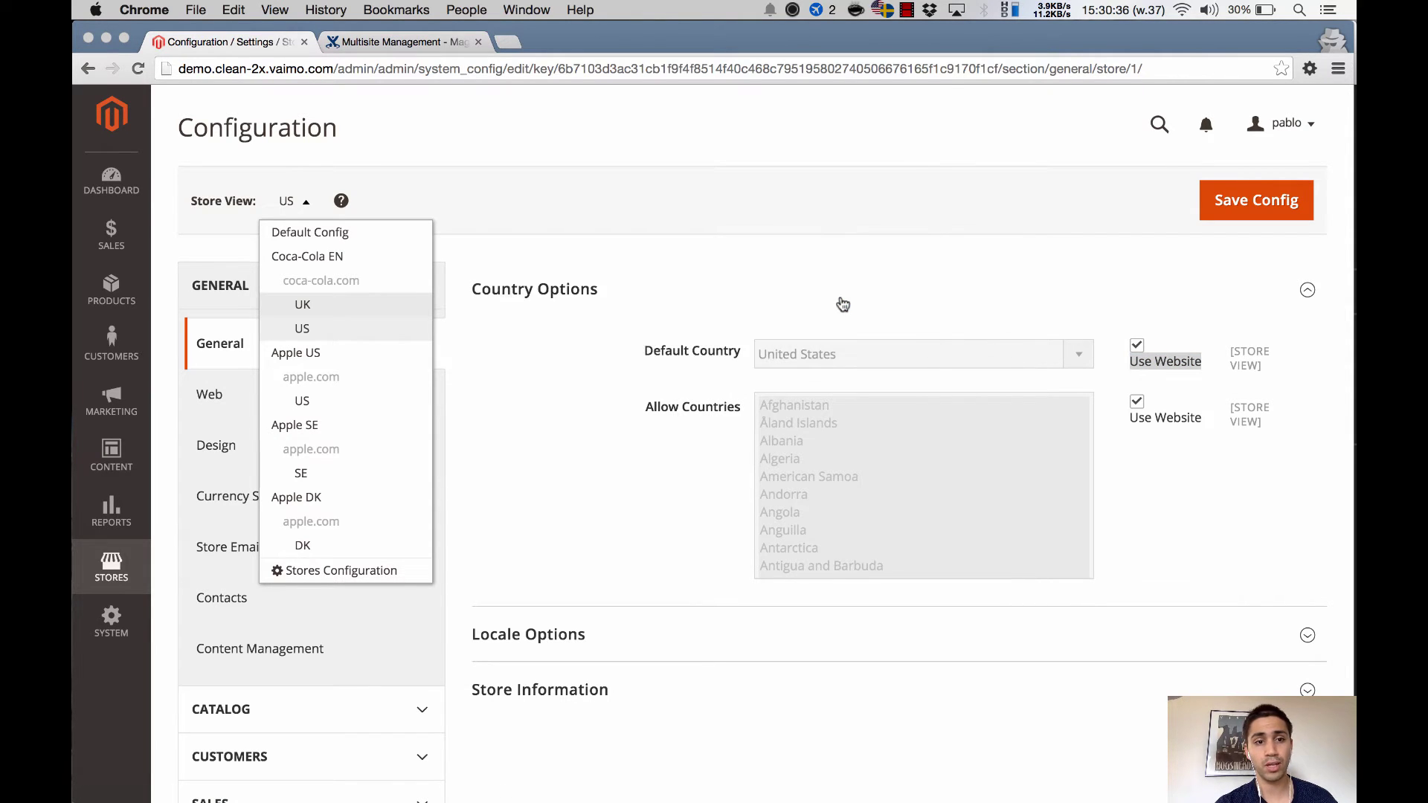
left_click(297, 200)
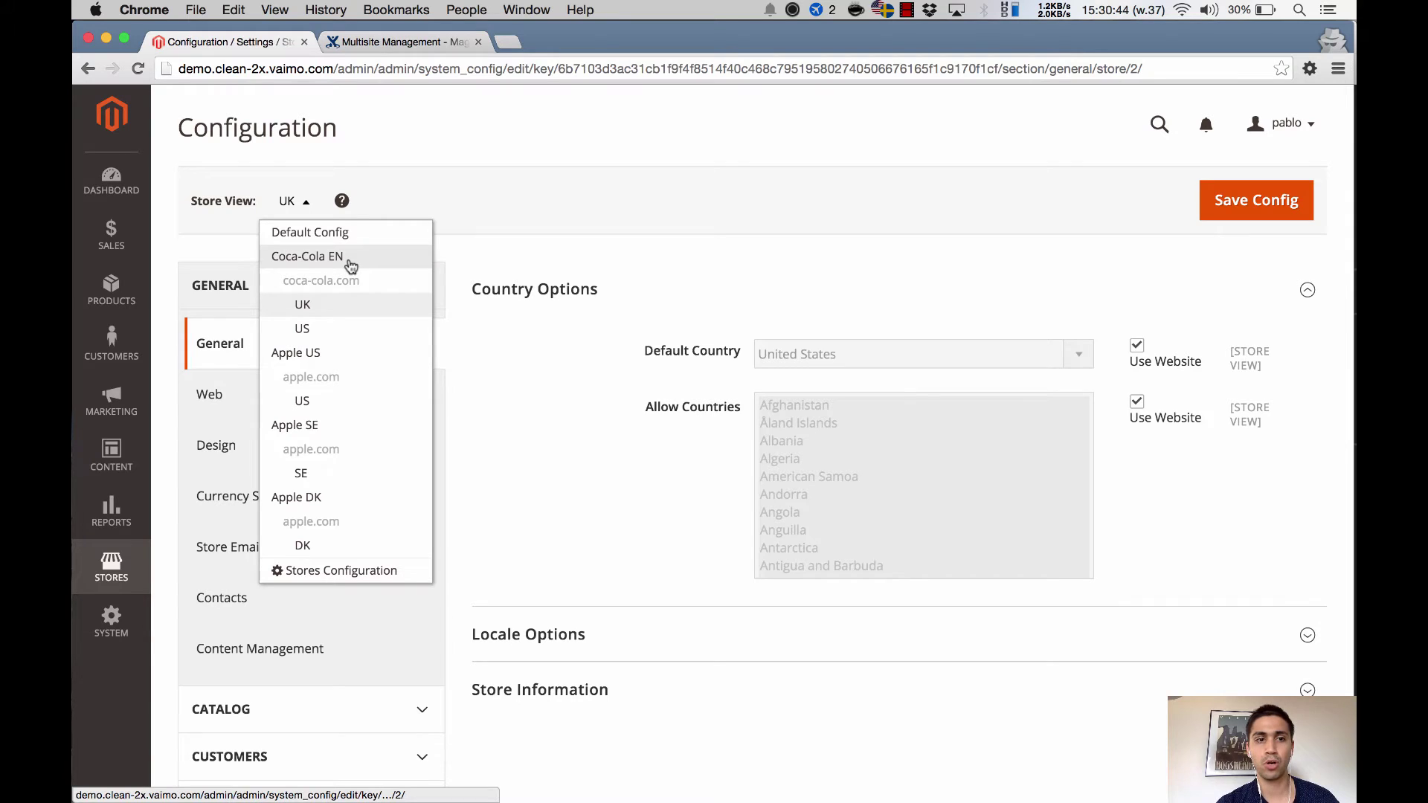
left_click(930, 386)
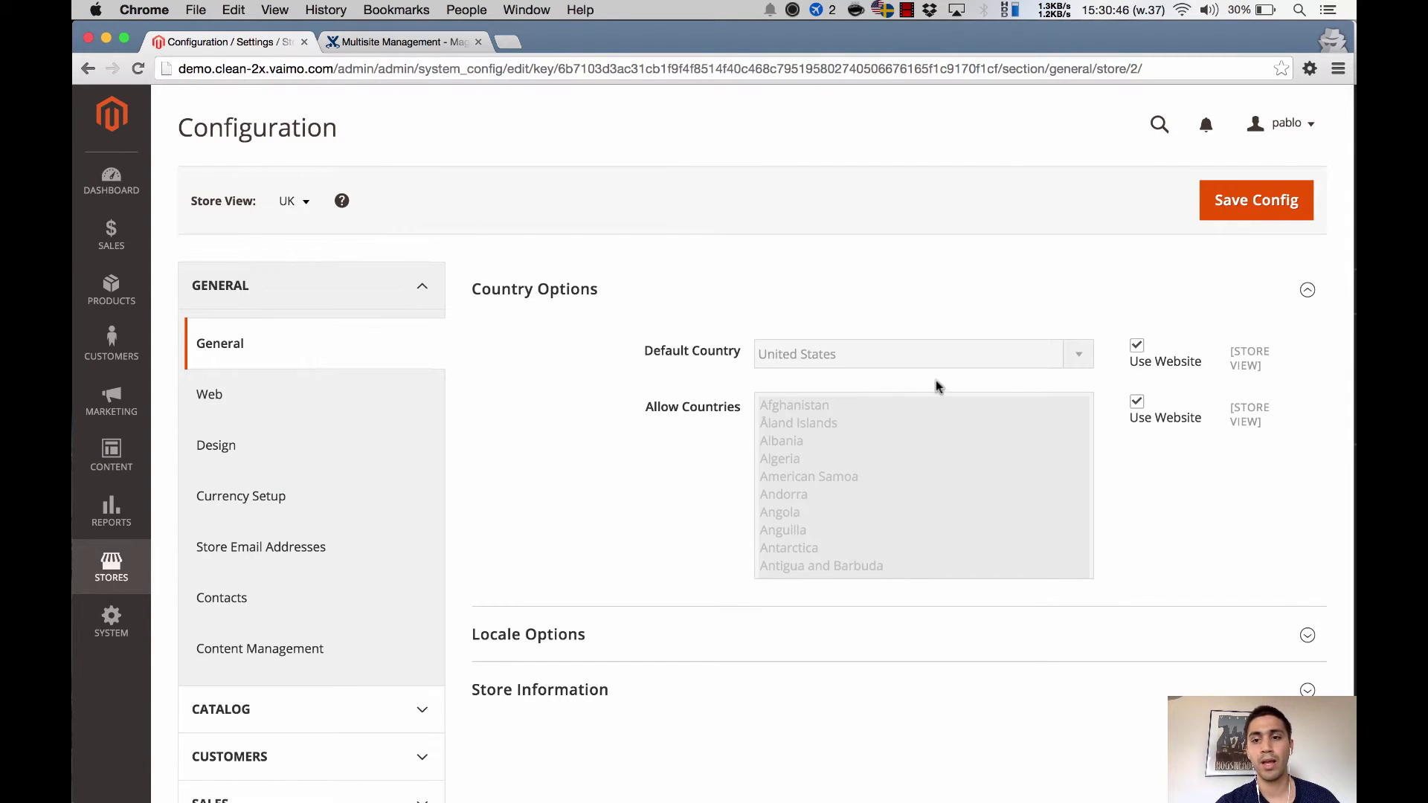
Override the website value for the UK store view by setting Default Country to United Kingdom, and save the configuration.
left_click(1136, 348)
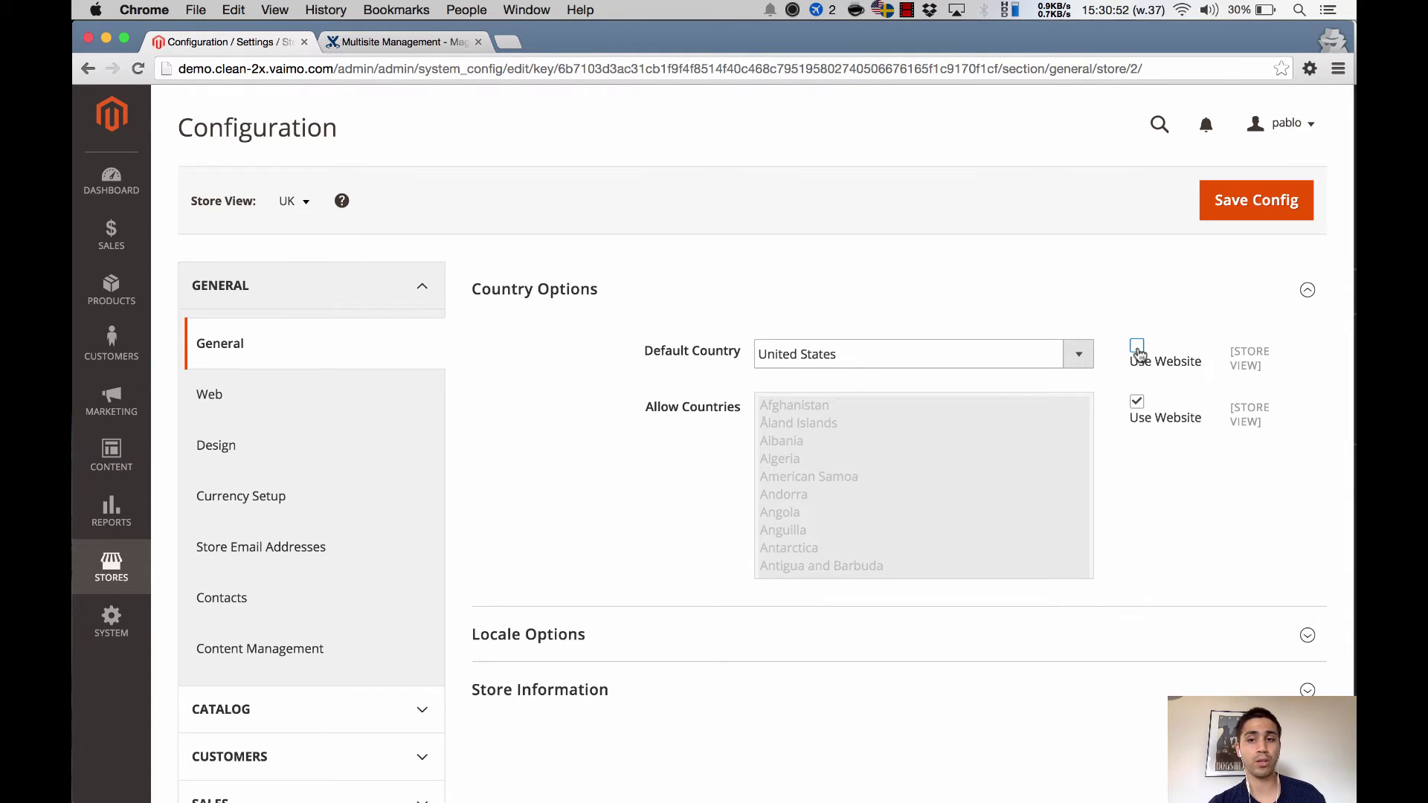
left_click(1071, 355)
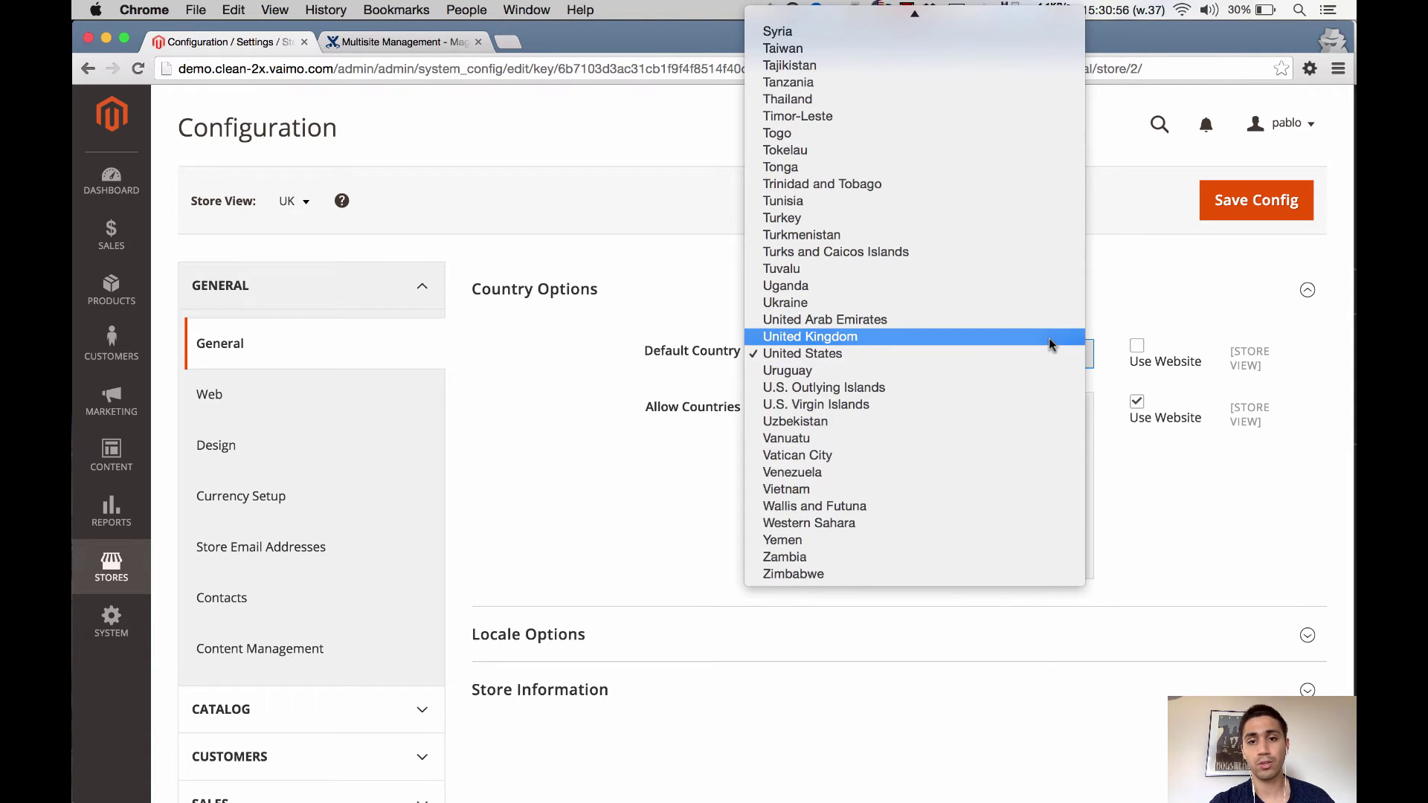
left_click(1050, 339)
left_click(1264, 209)
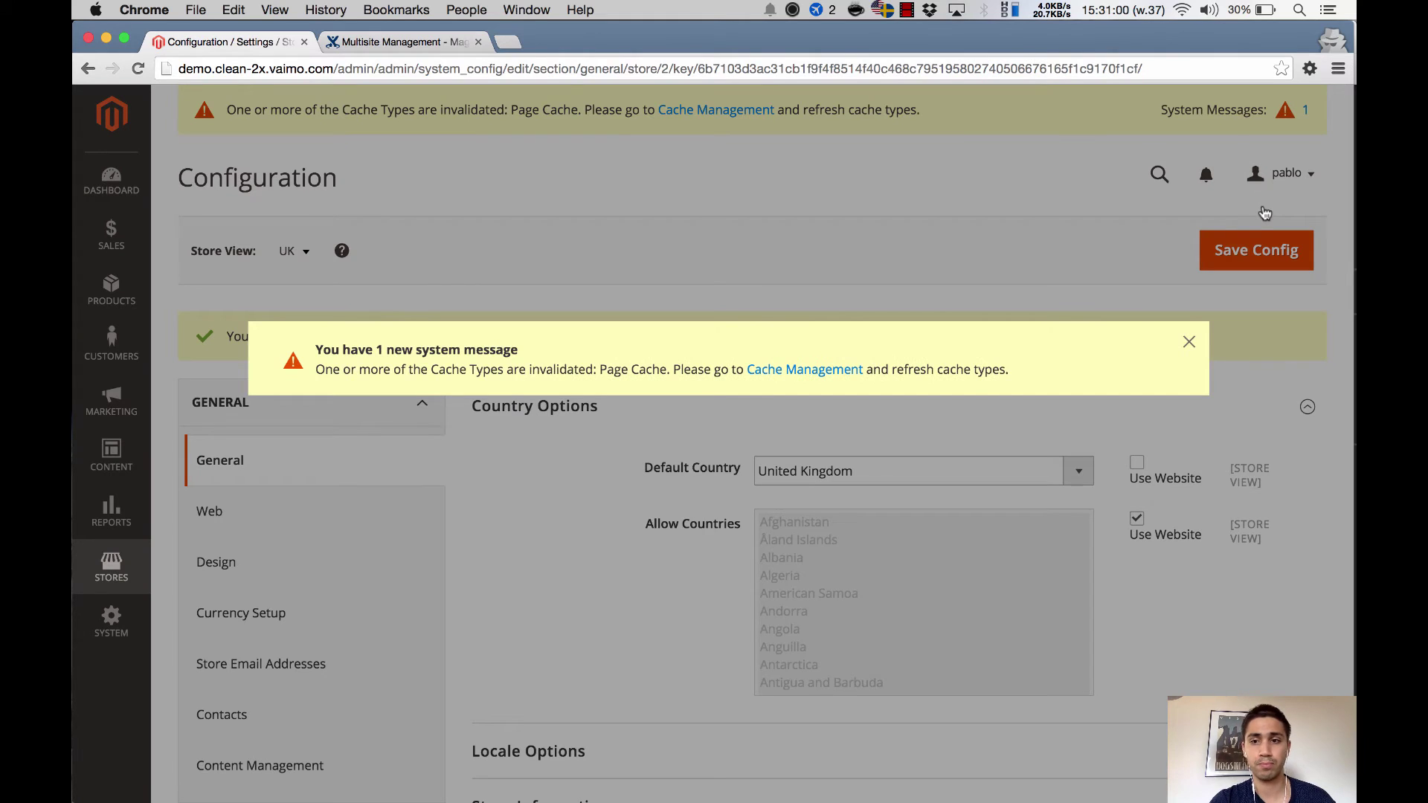
left_click(1188, 342)
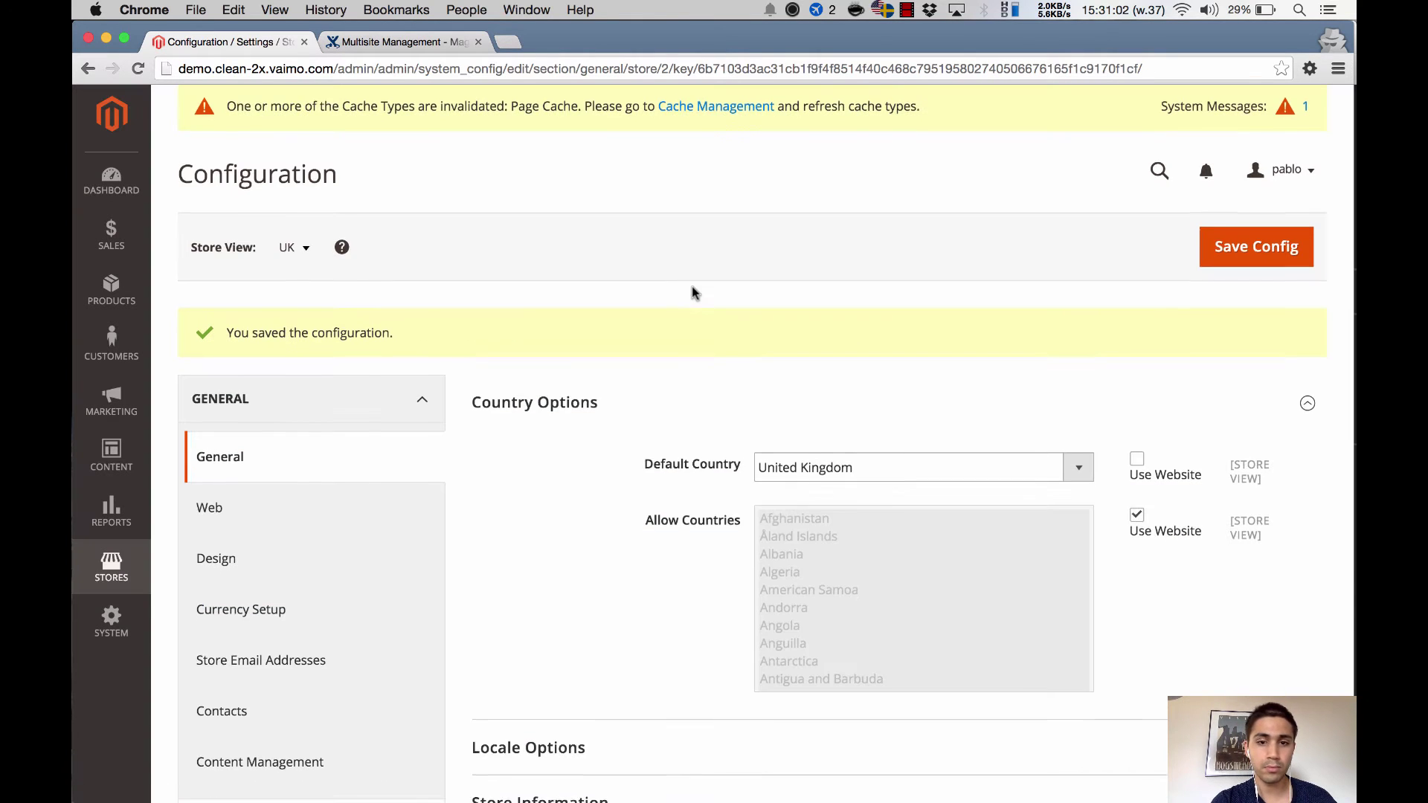
Switch the configuration scope to the US store view under Apple US to view its Country Options.
scroll(679, 290, "down", 3)
scroll(349, 223, "up", 2)
left_click(306, 171)
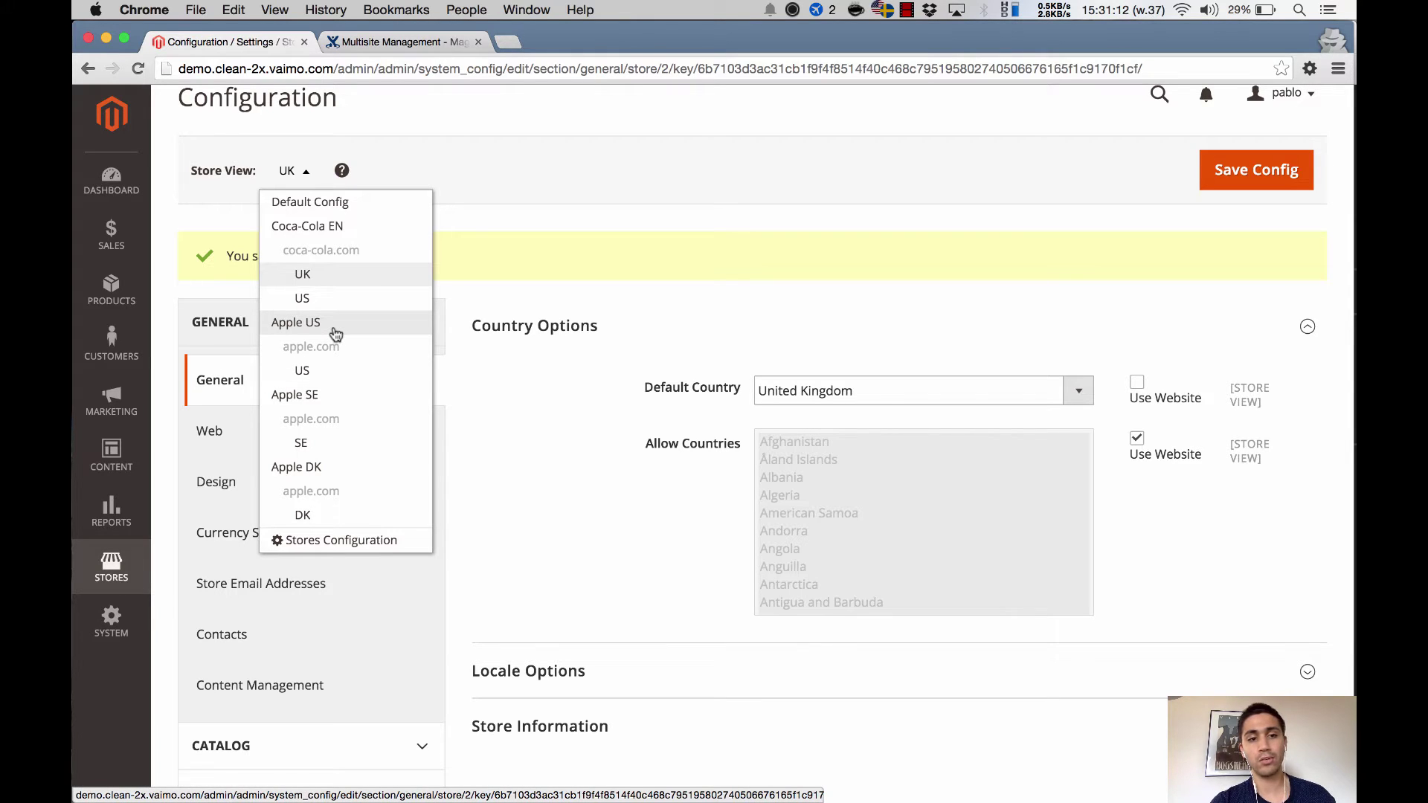
left_click(332, 369)
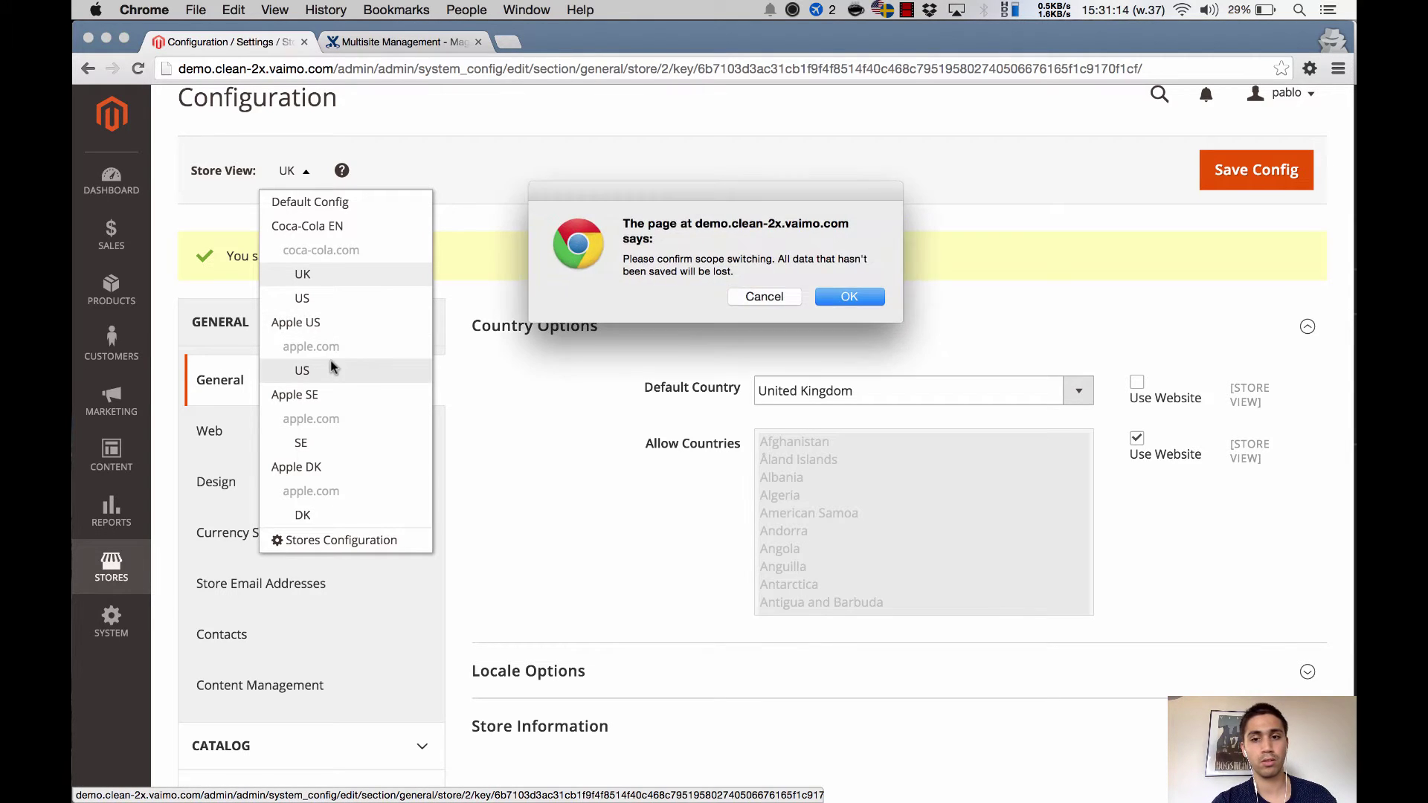
key("Return")
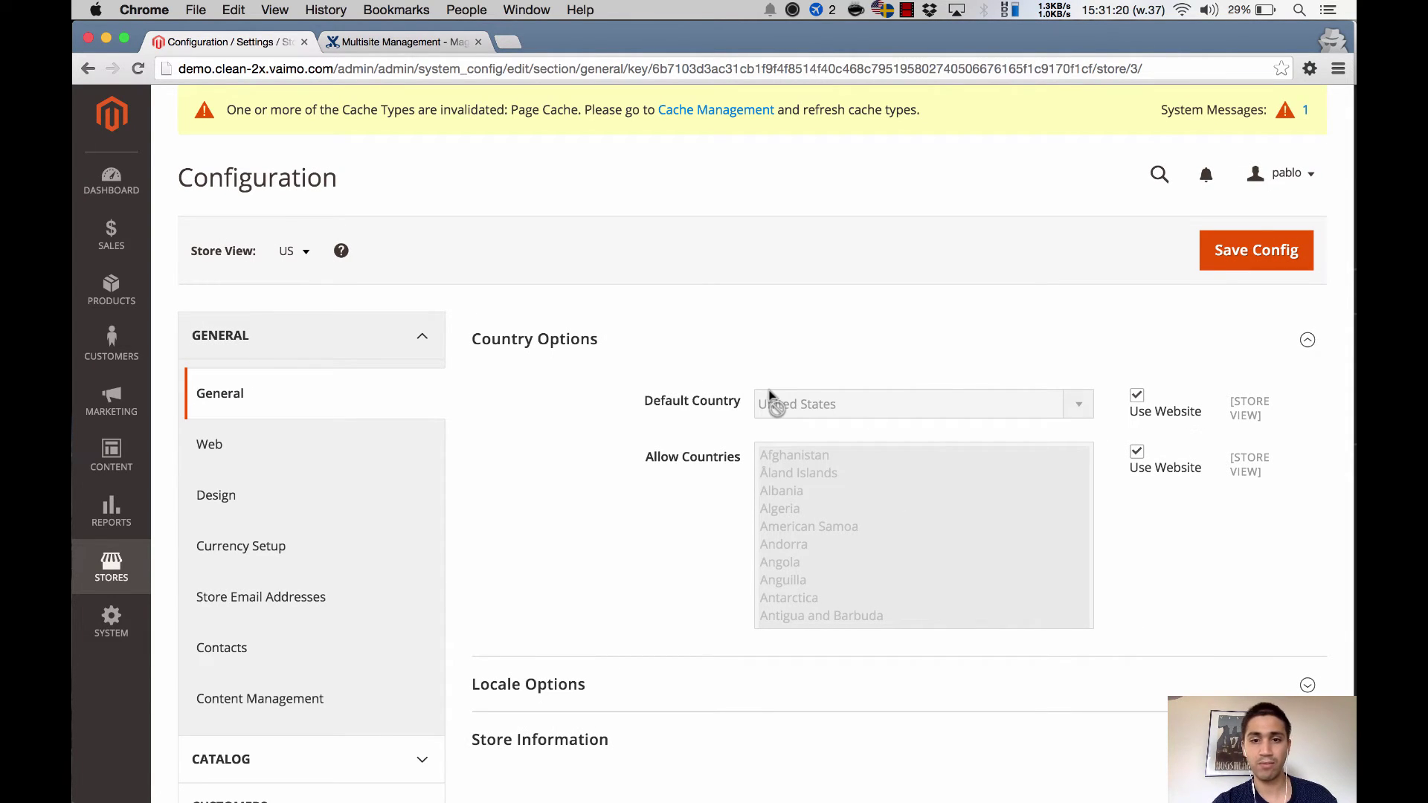
Switch the configuration scope to the Apple US website to view its Country Options.
left_click(299, 254)
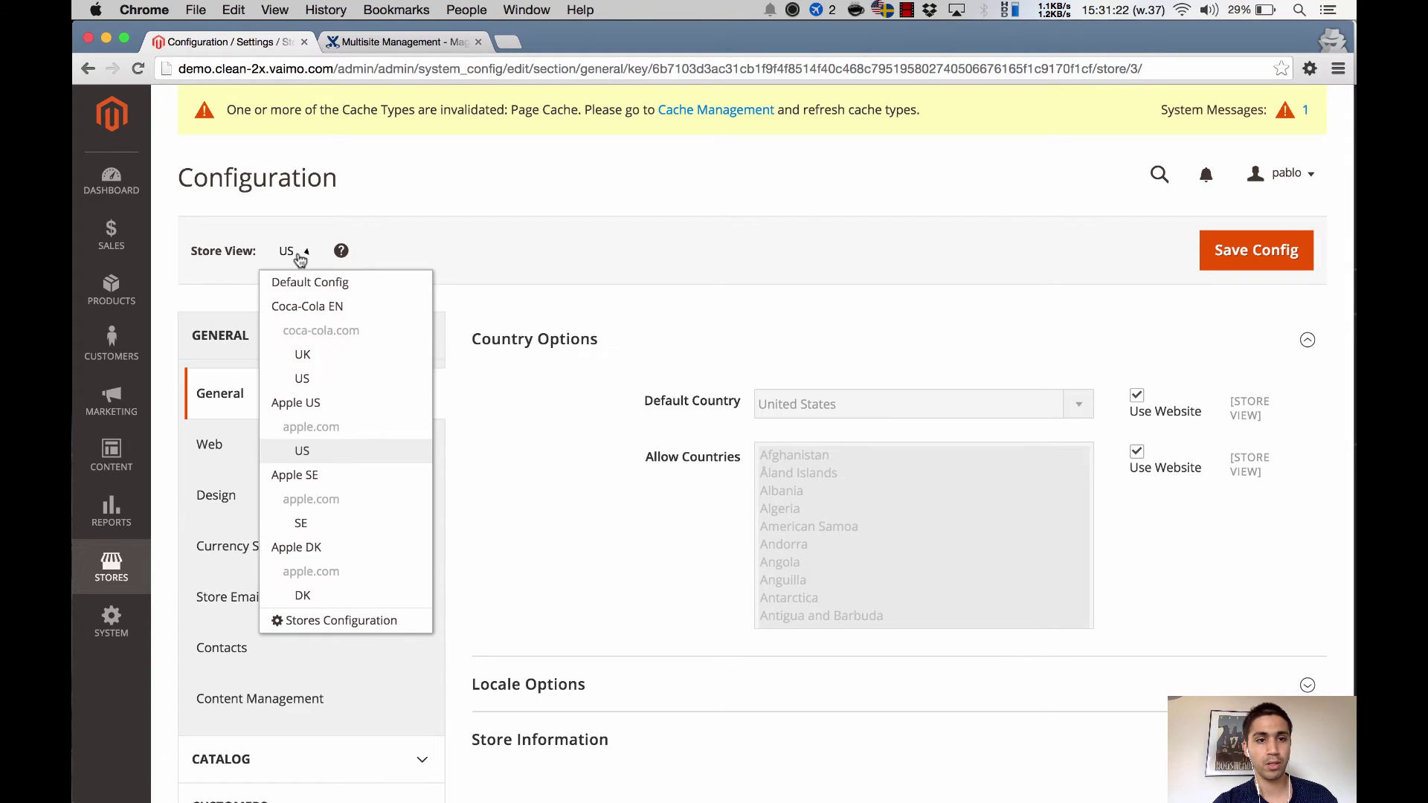
left_click(339, 408)
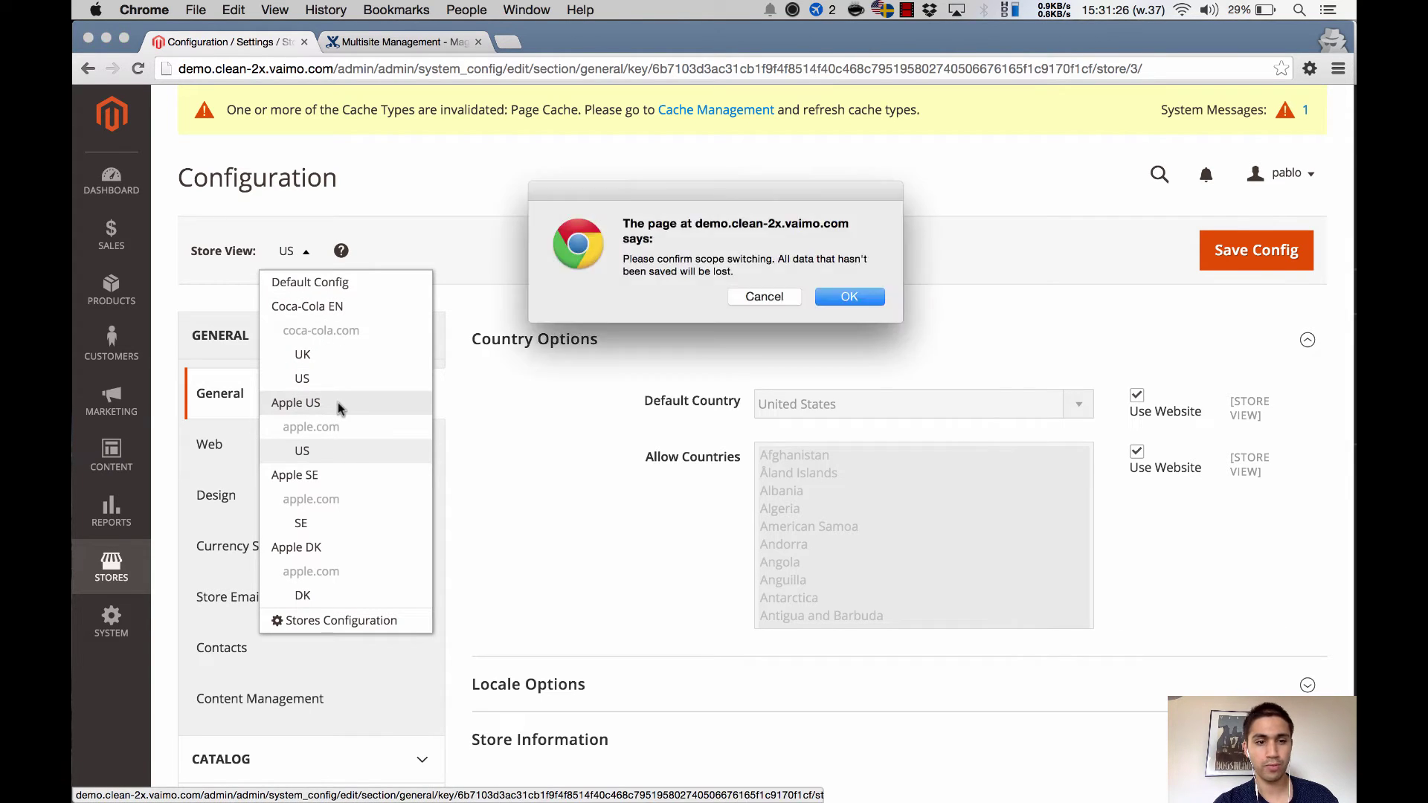
left_click(843, 297)
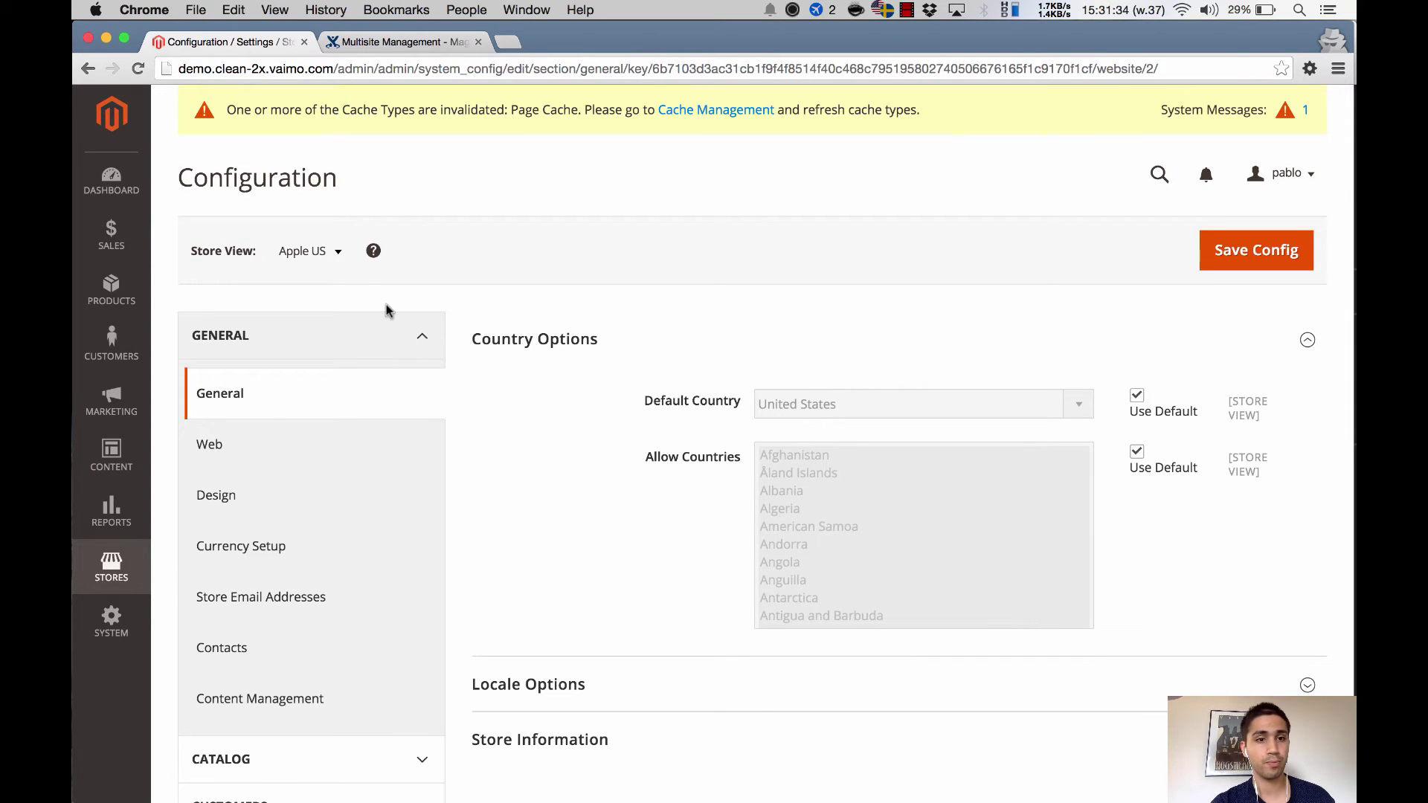
Switch the configuration scope to the Apple SE website.
left_click(336, 259)
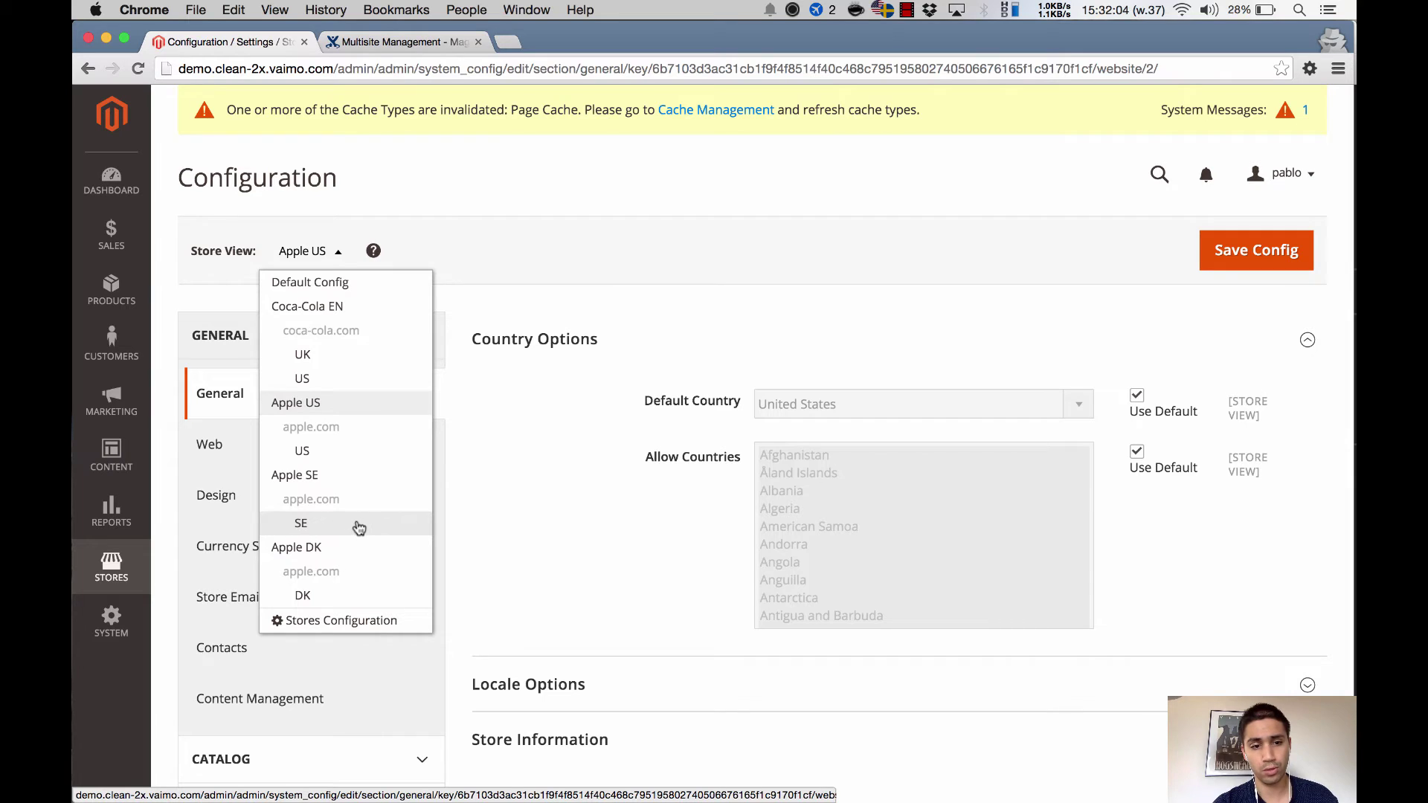
left_click(341, 480)
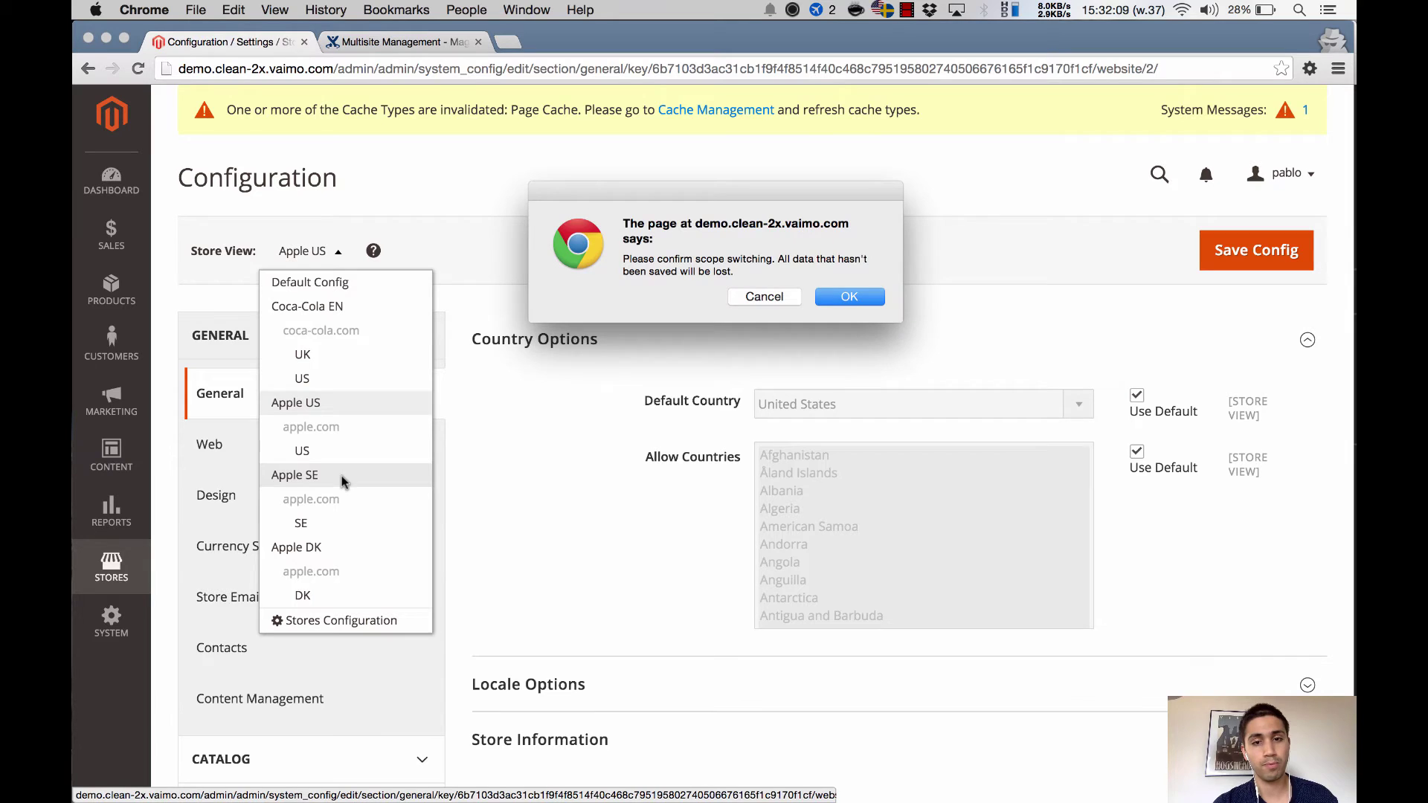
left_click(851, 298)
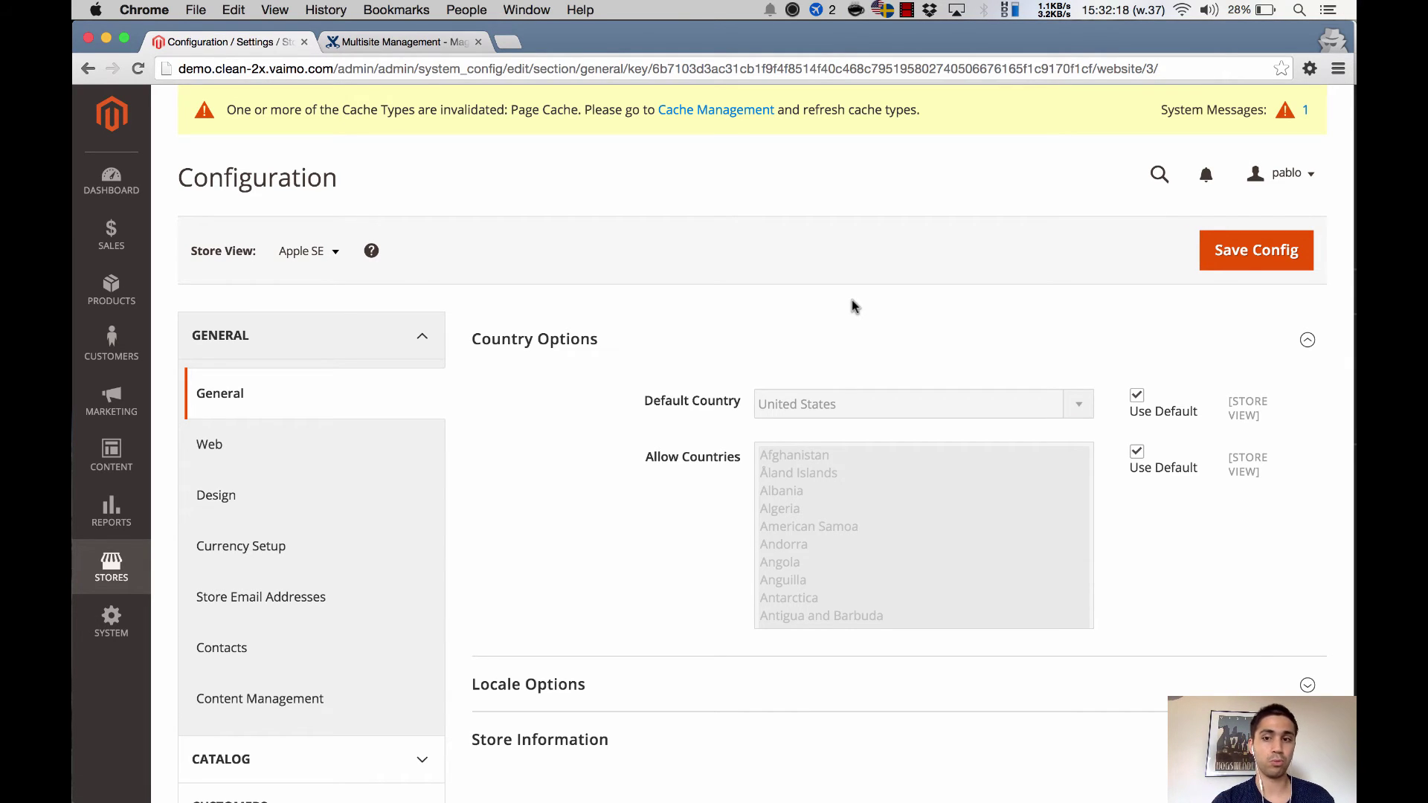
Override the default value for the Apple SE website by setting Default Country to Sweden, and save the configuration.
left_click(1138, 399)
left_click(1042, 405)
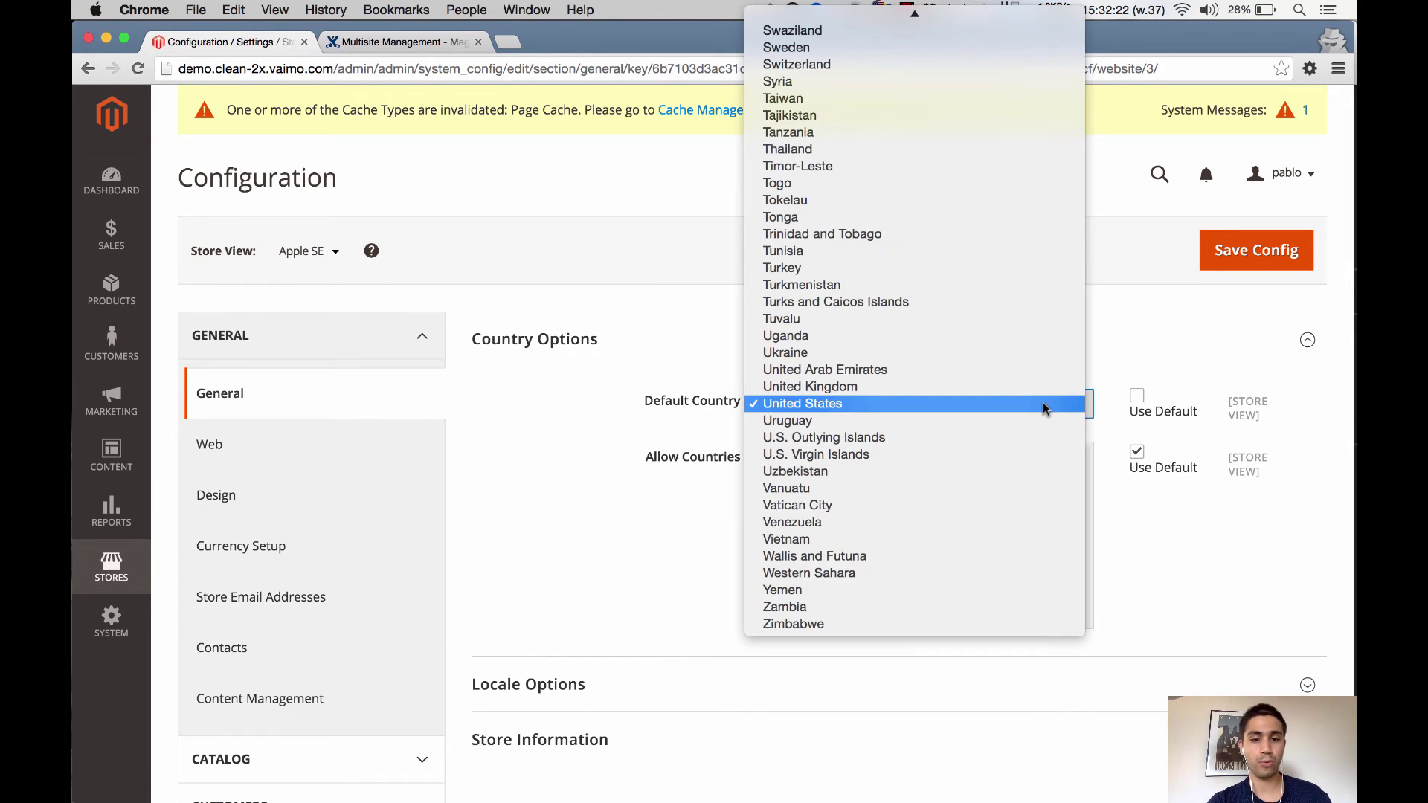
type("swe")
key("Return")
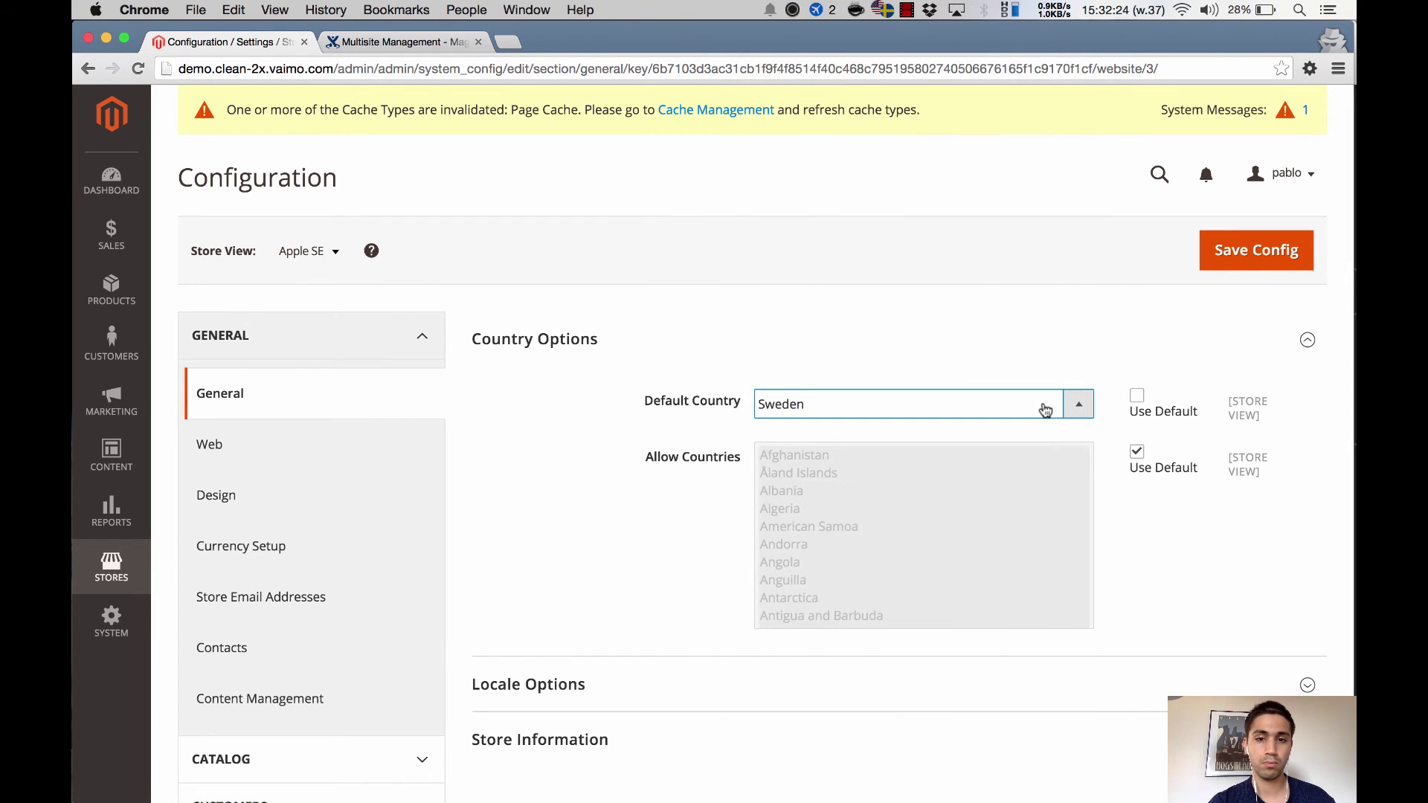
left_click(1230, 256)
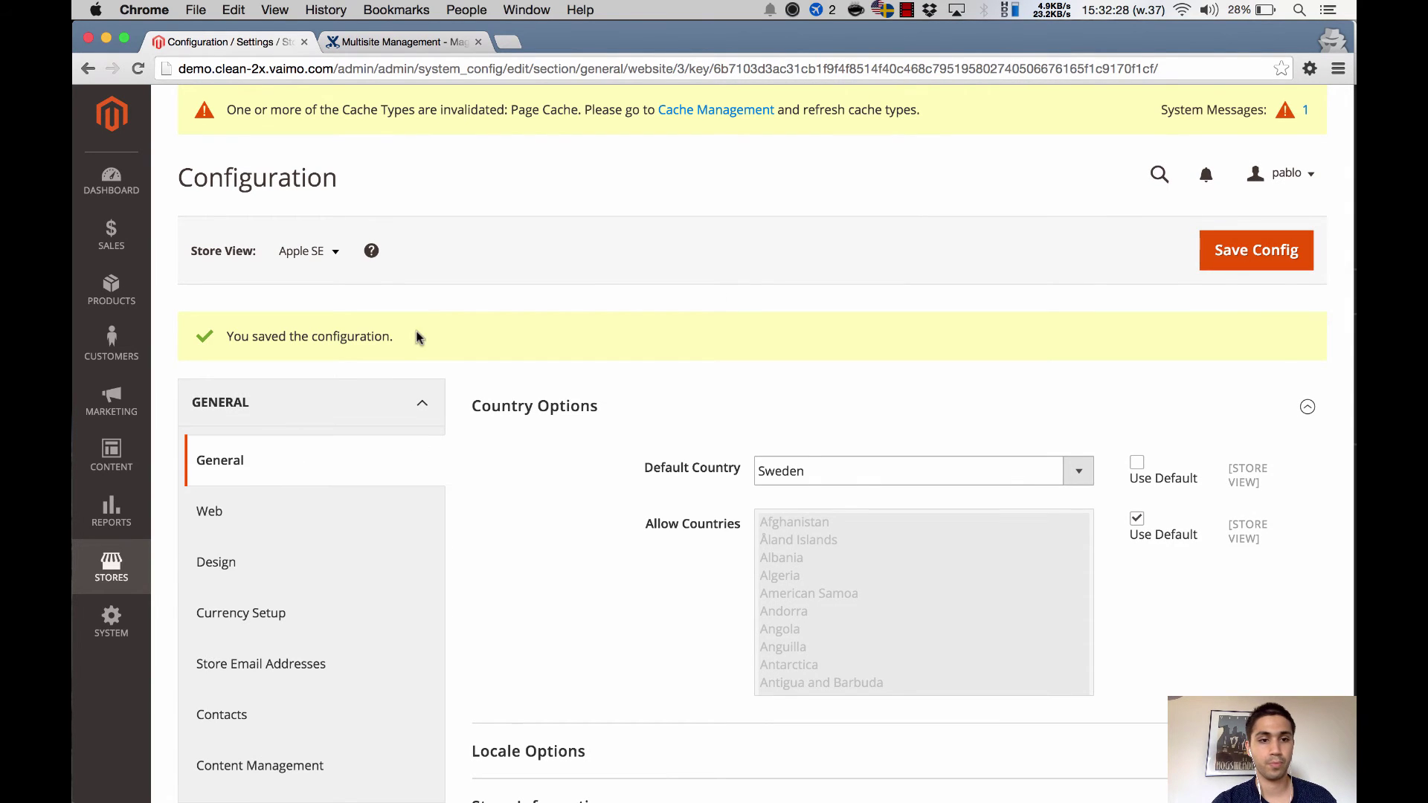
Switch the configuration scope to the Apple DK website, confirming the scope change.
left_click(332, 253)
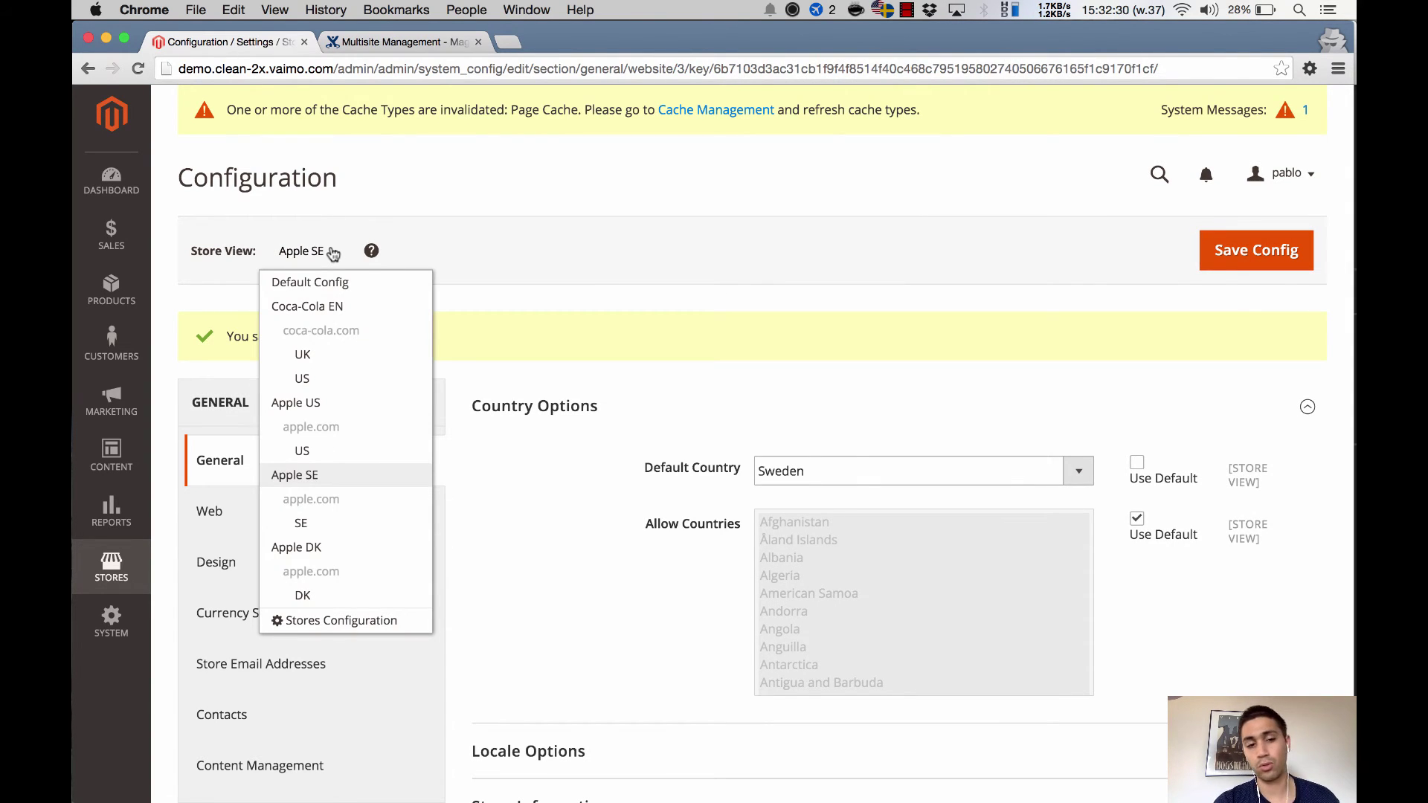
left_click(358, 552)
left_click(848, 293)
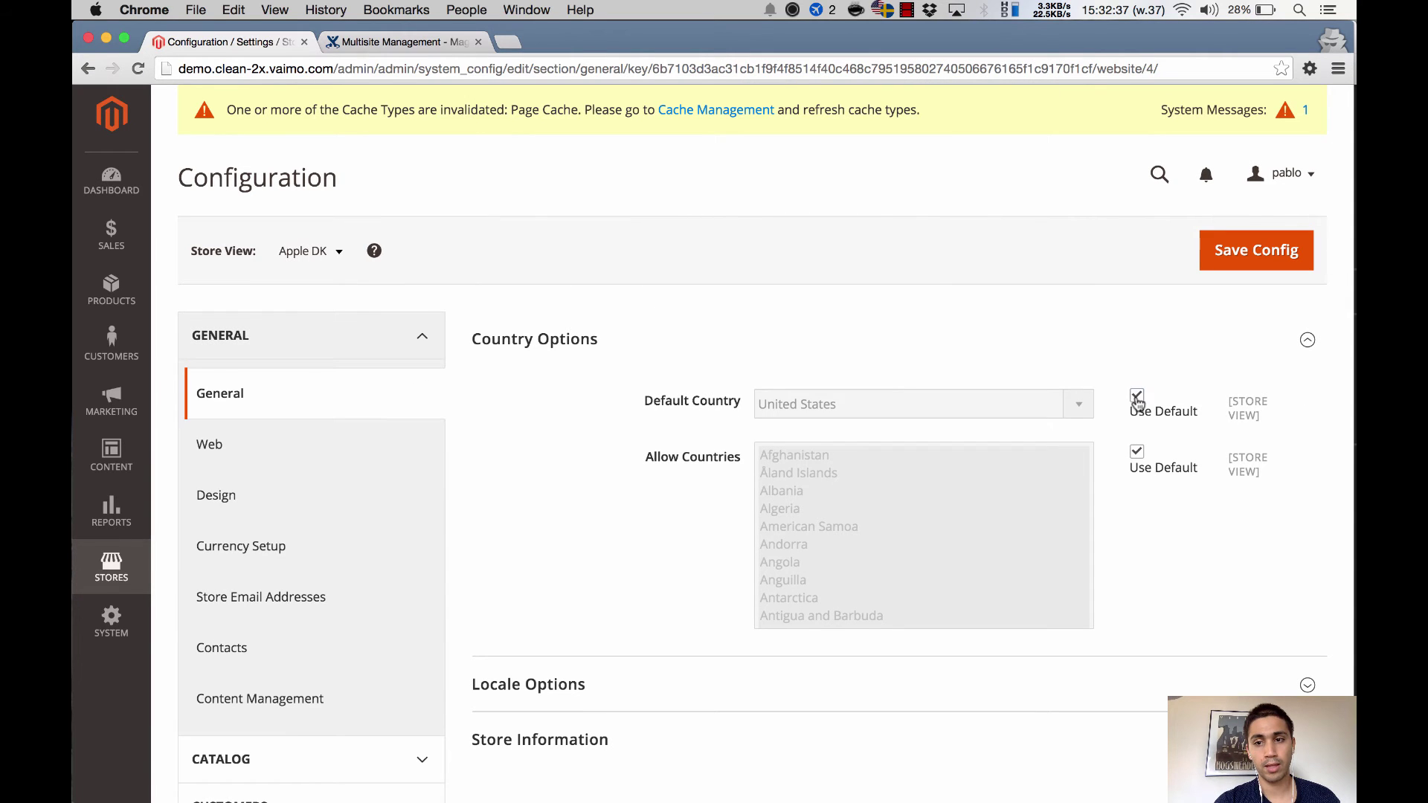
Override the default value for the Apple DK website by setting Default Country to Denmark, and save the configuration.
left_click(1136, 395)
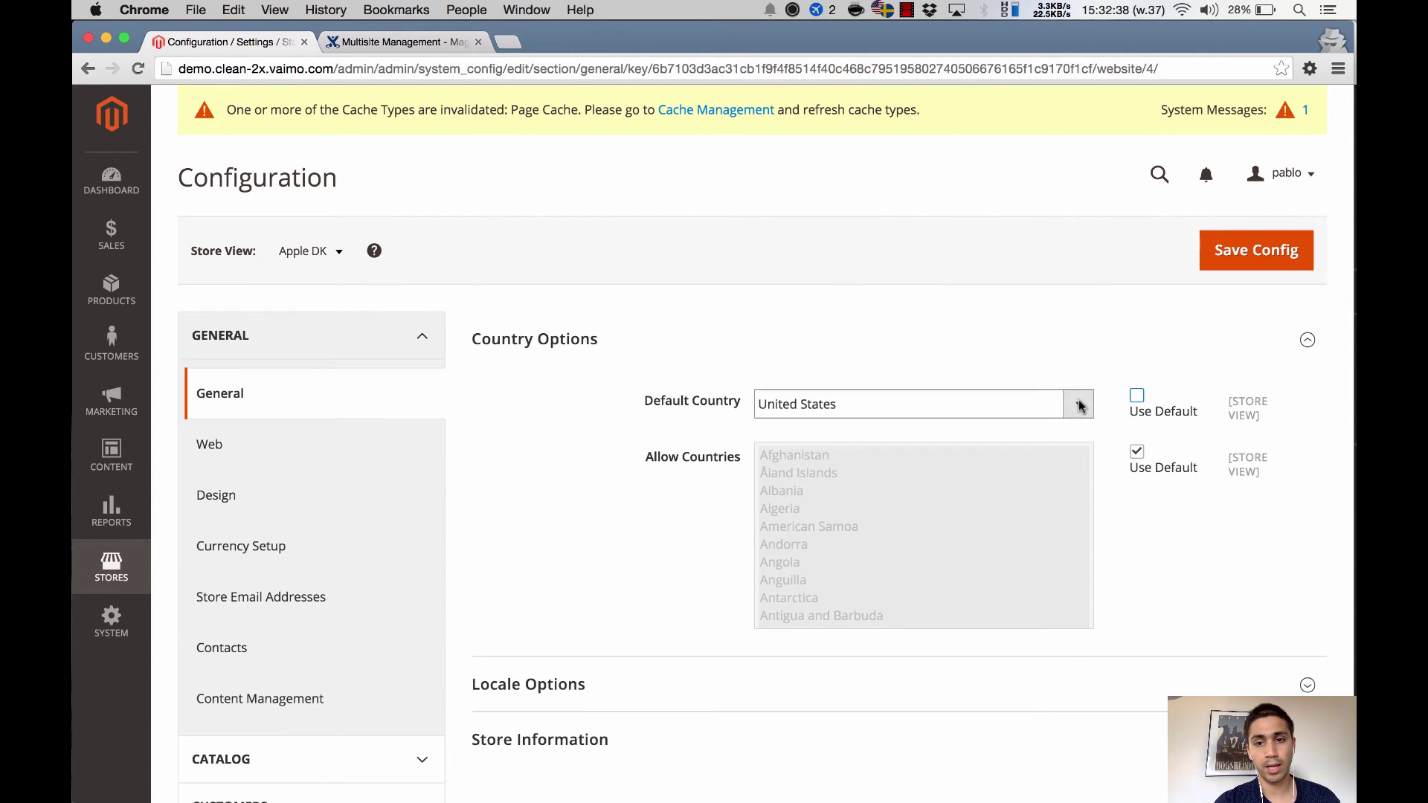
left_click(1079, 405)
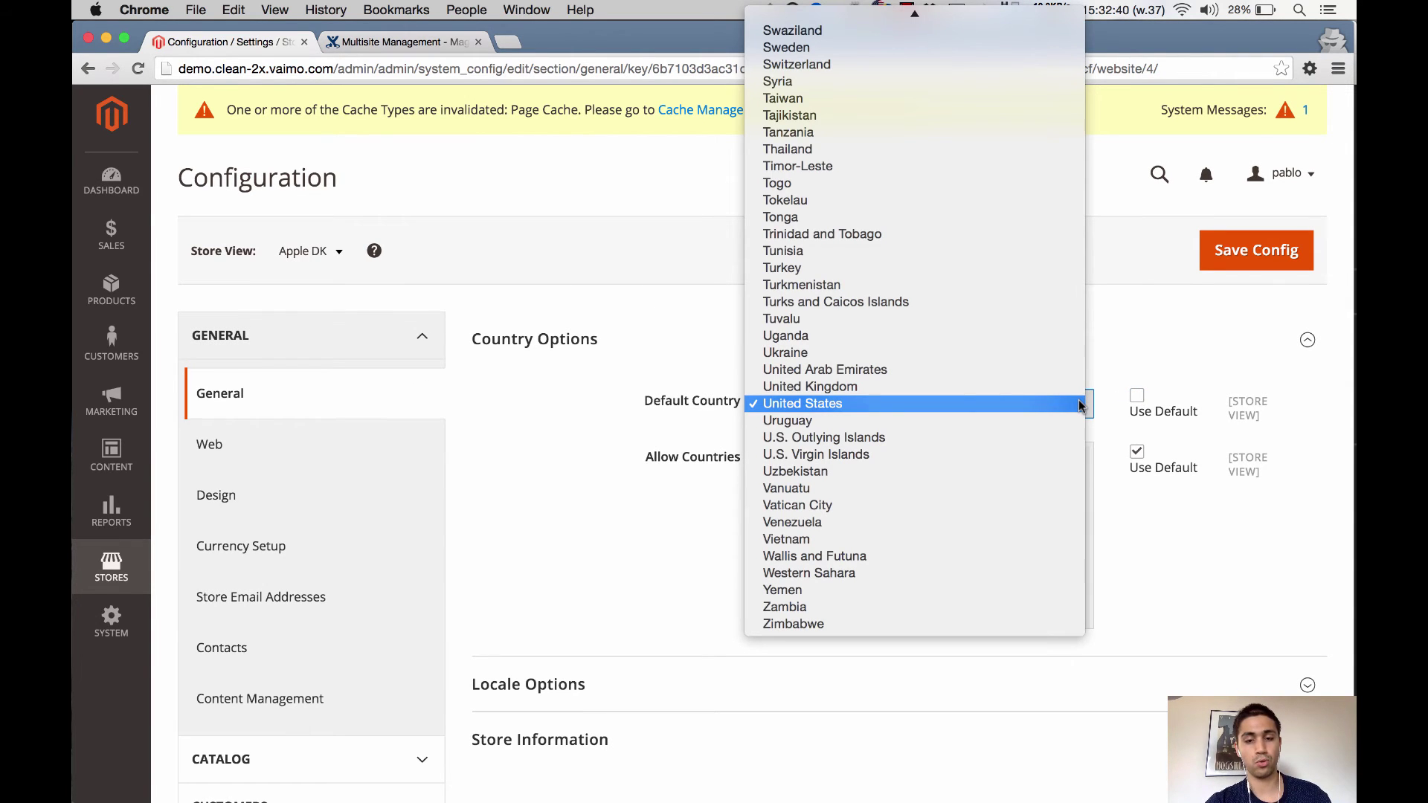
key("d")
key("Return")
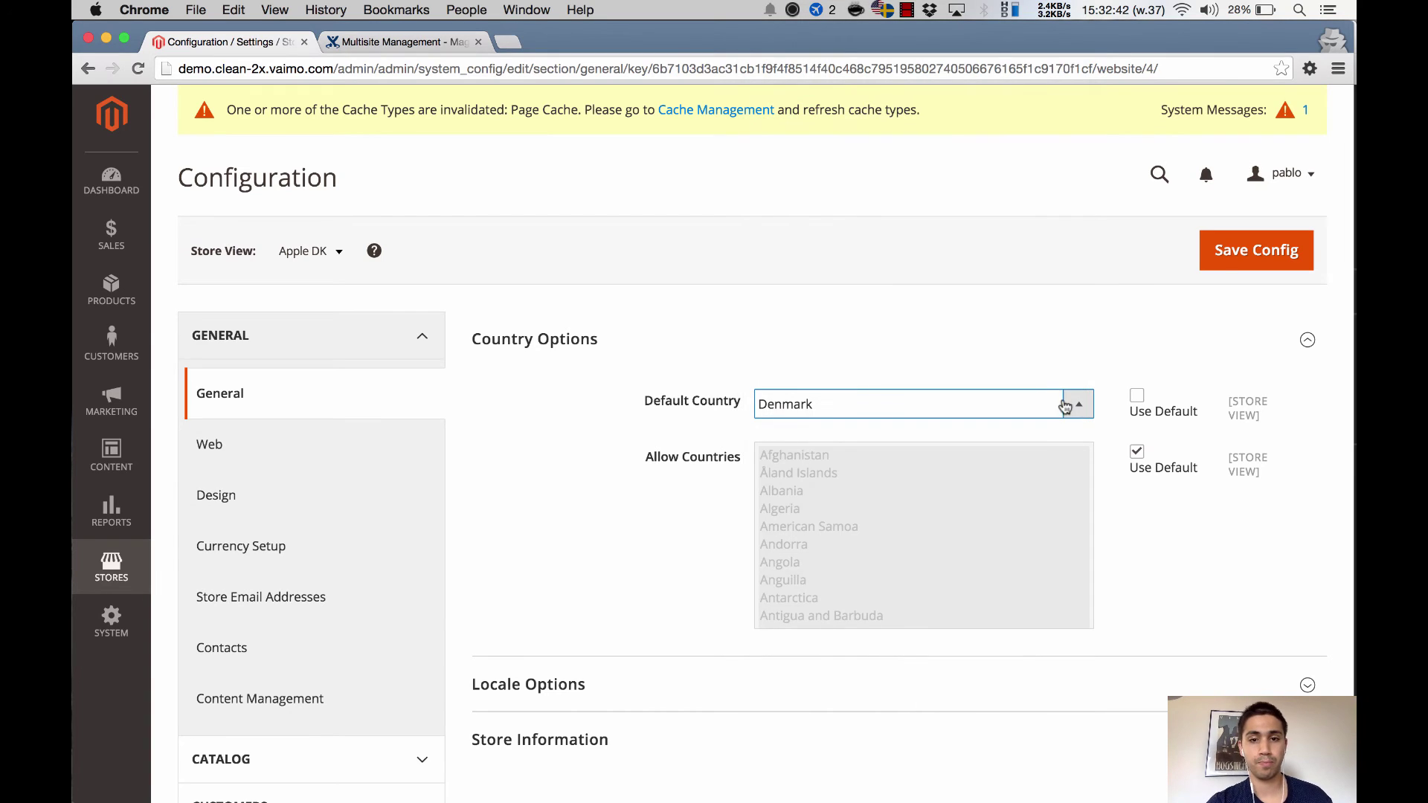
left_click(1241, 253)
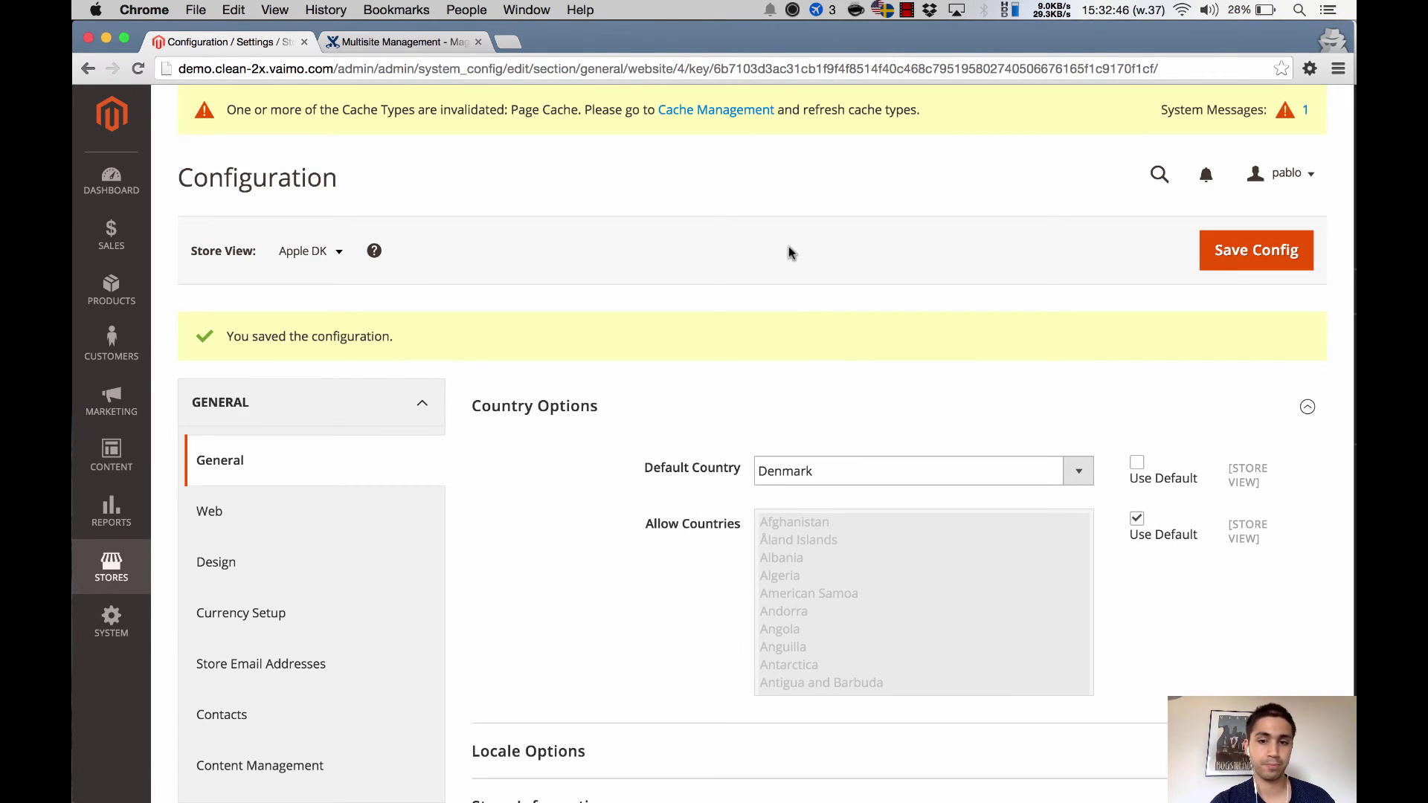
Switch the configuration scope back to Default Config to review the global Country Options.
left_click(336, 258)
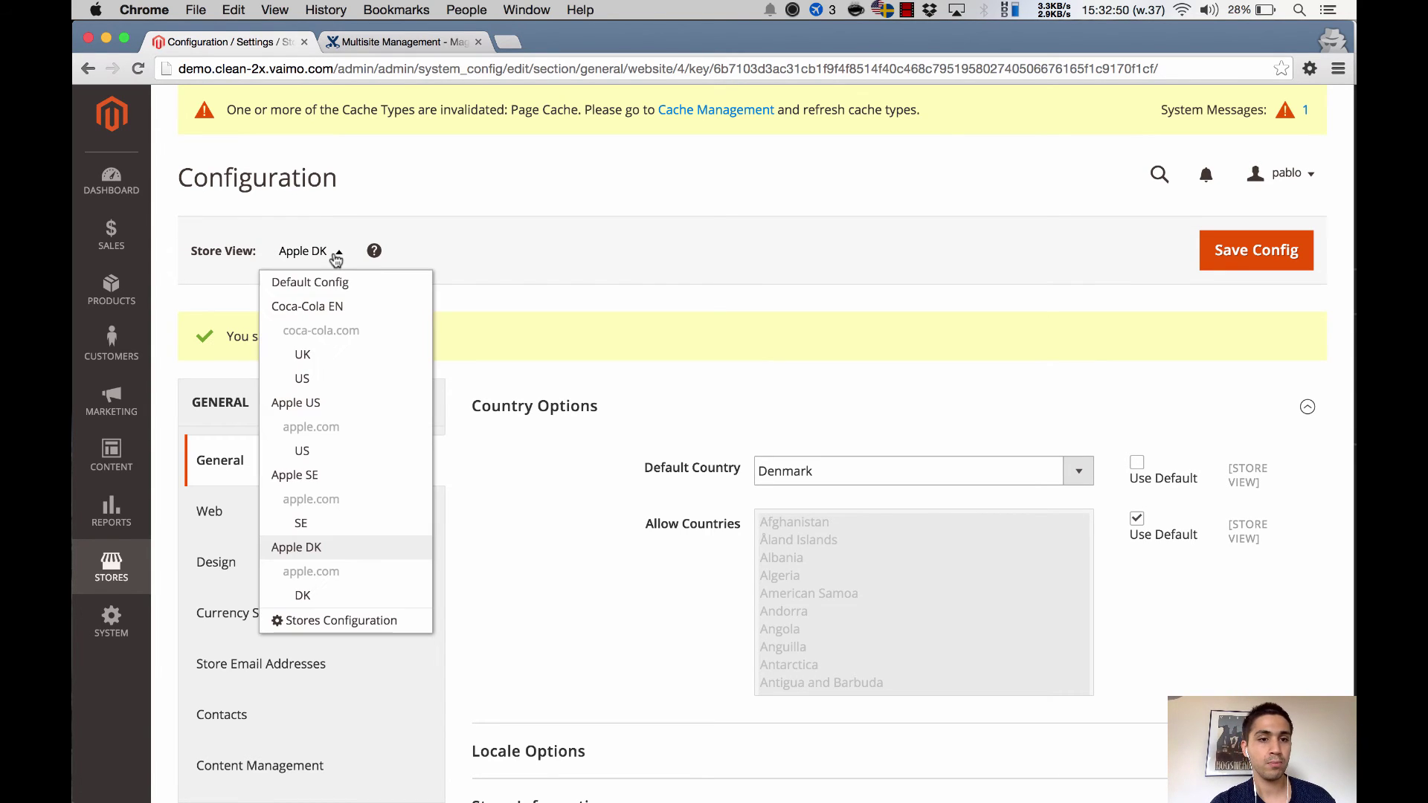
left_click(356, 284)
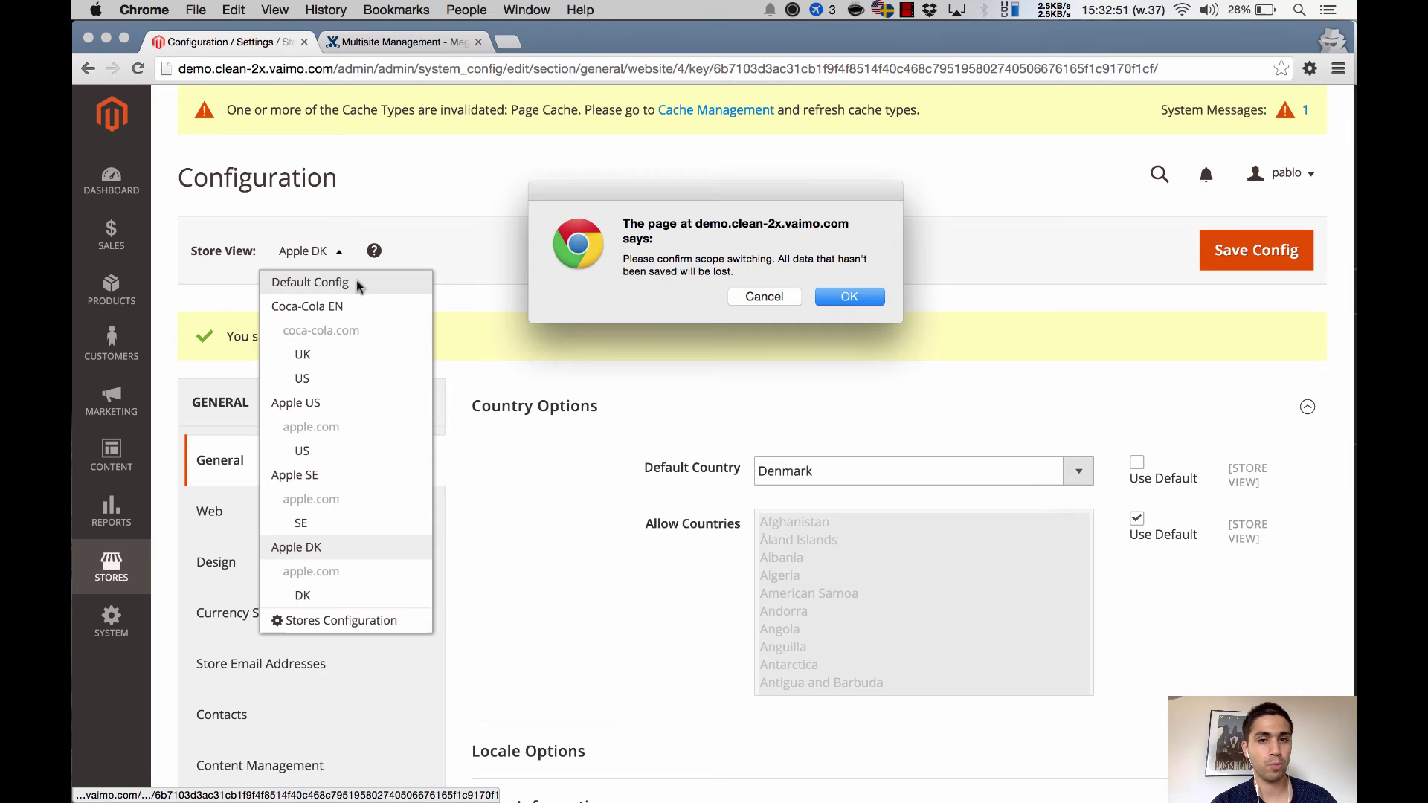
left_click(859, 296)
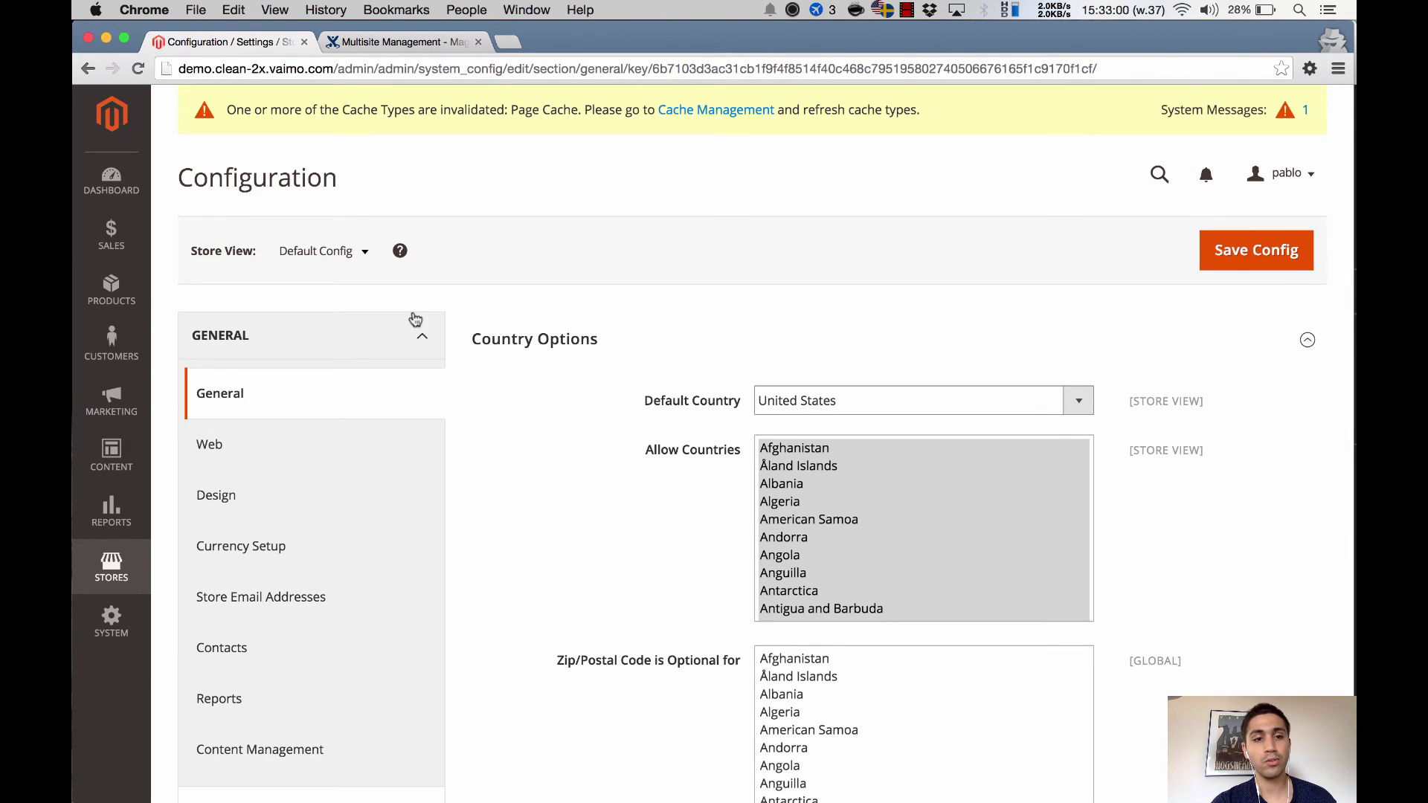
Review the Default Country setting at the Coca-Cola EN website scope and at its UK store view scope.
left_click(363, 263)
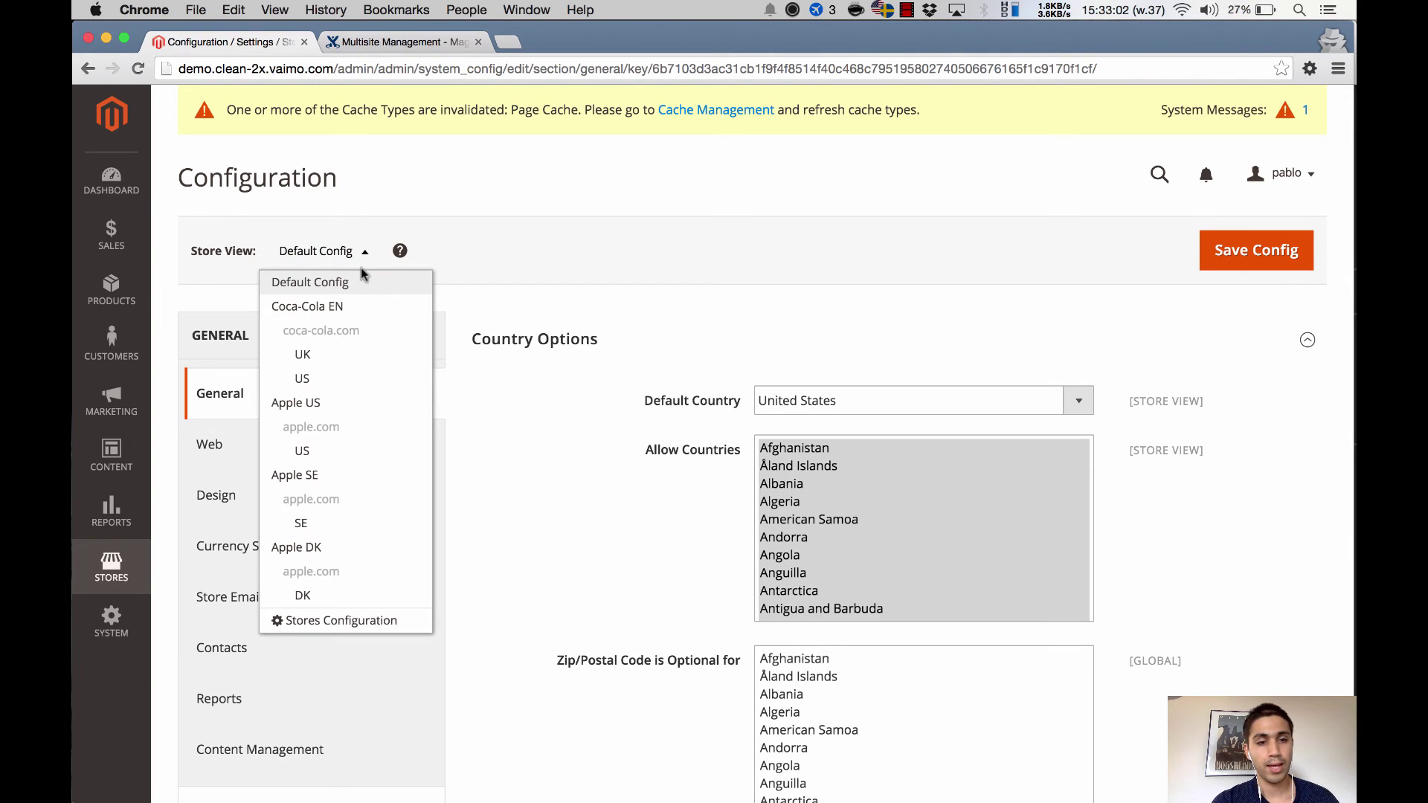
left_click(365, 313)
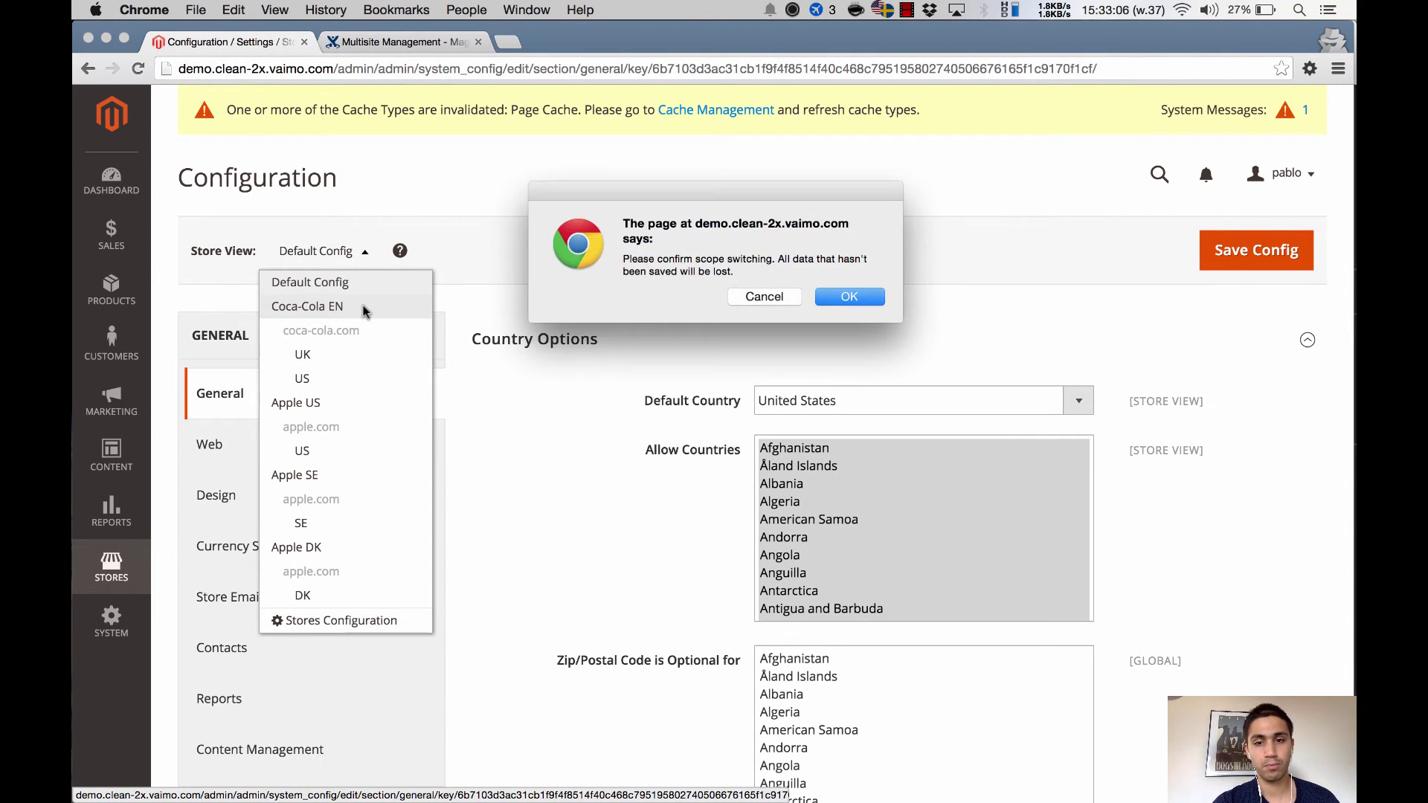
key("Return")
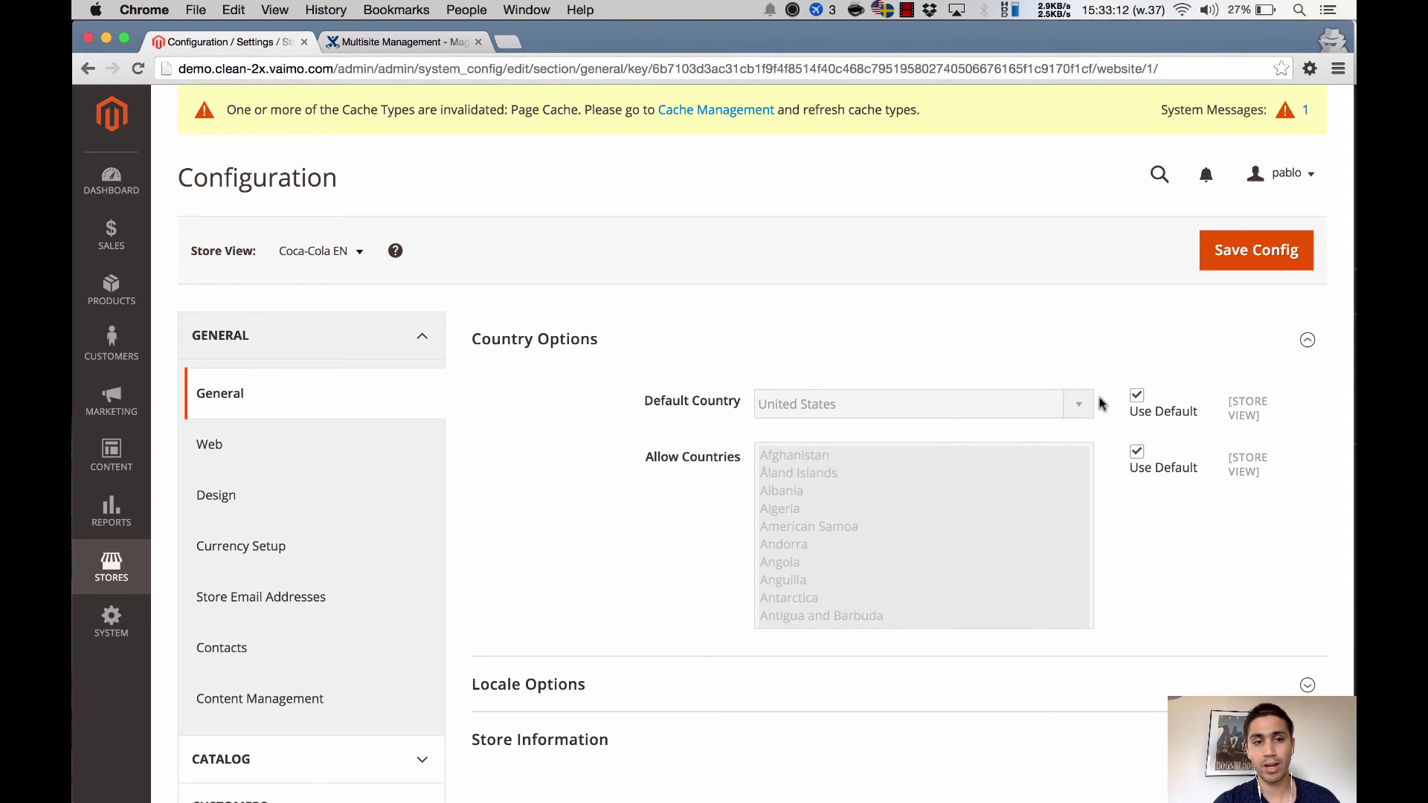
left_click(348, 260)
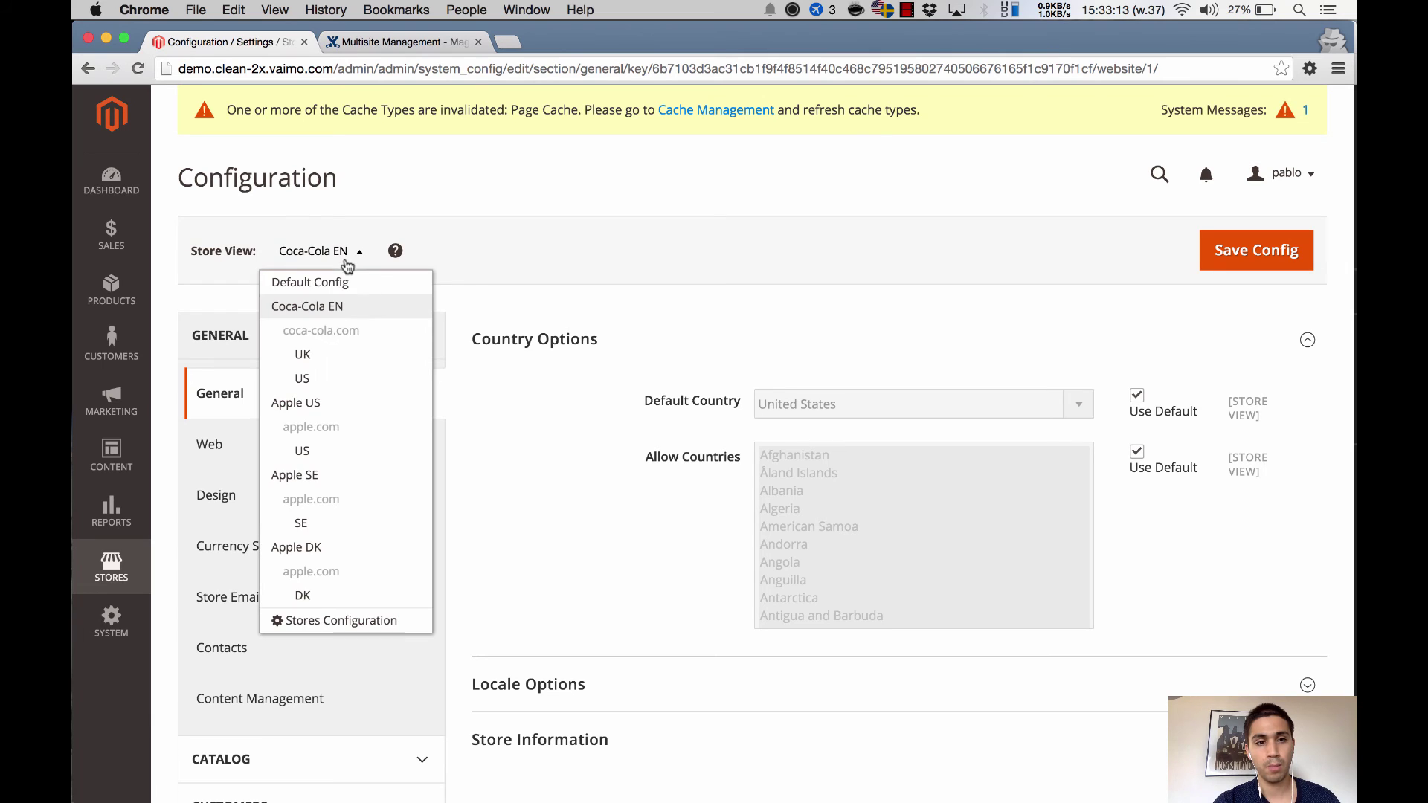
left_click(355, 357)
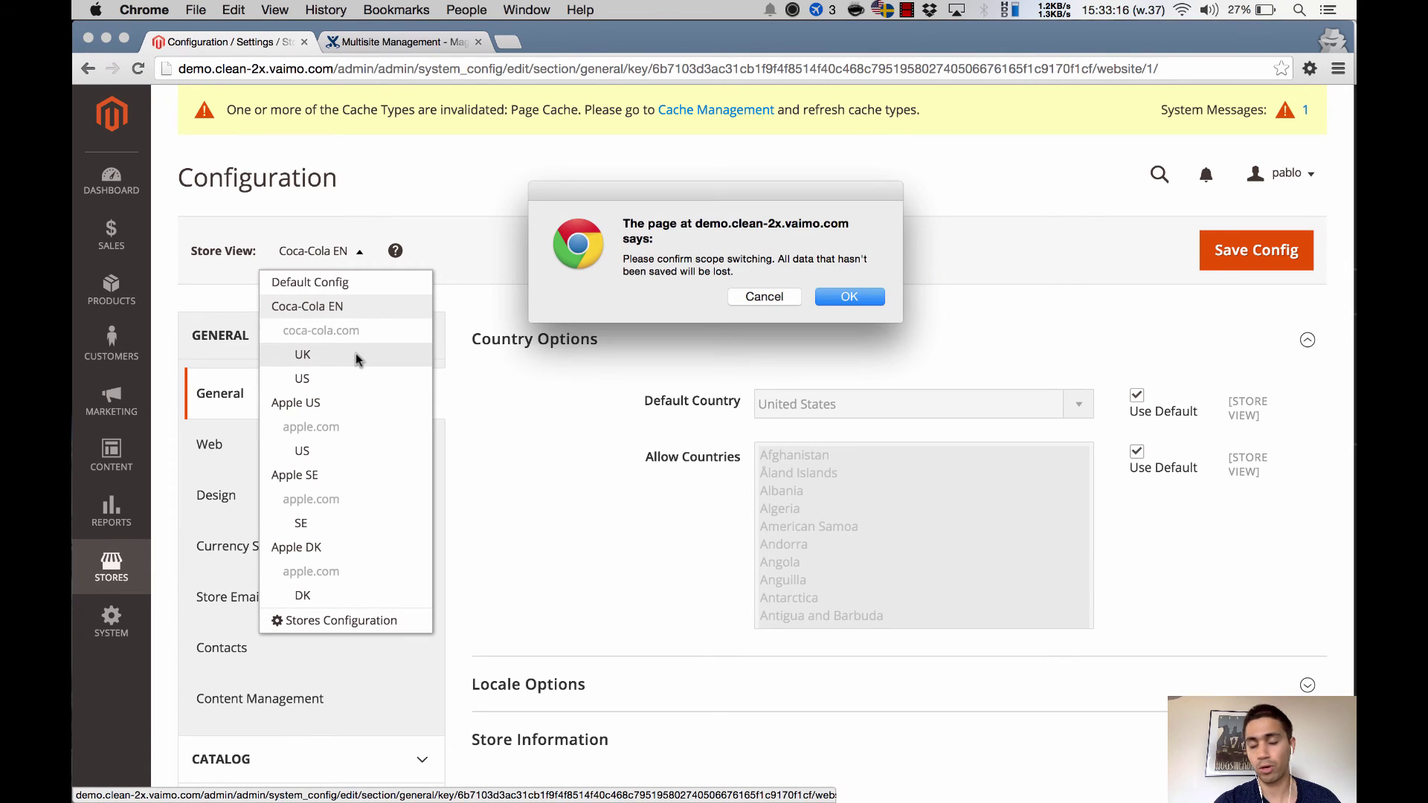
key("Return")
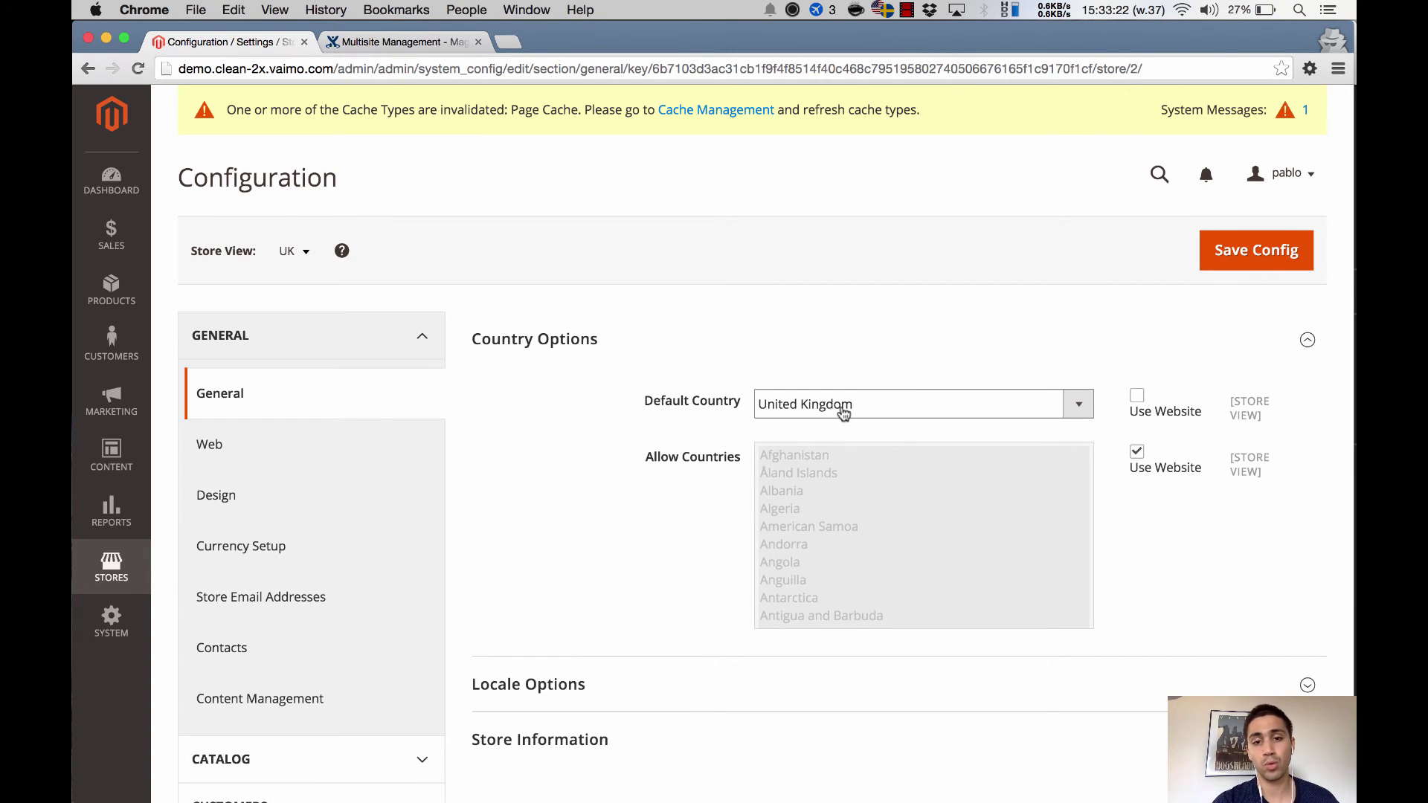
Check the Default Country inheritance for the Apple US website and for its US store view.
left_click(303, 253)
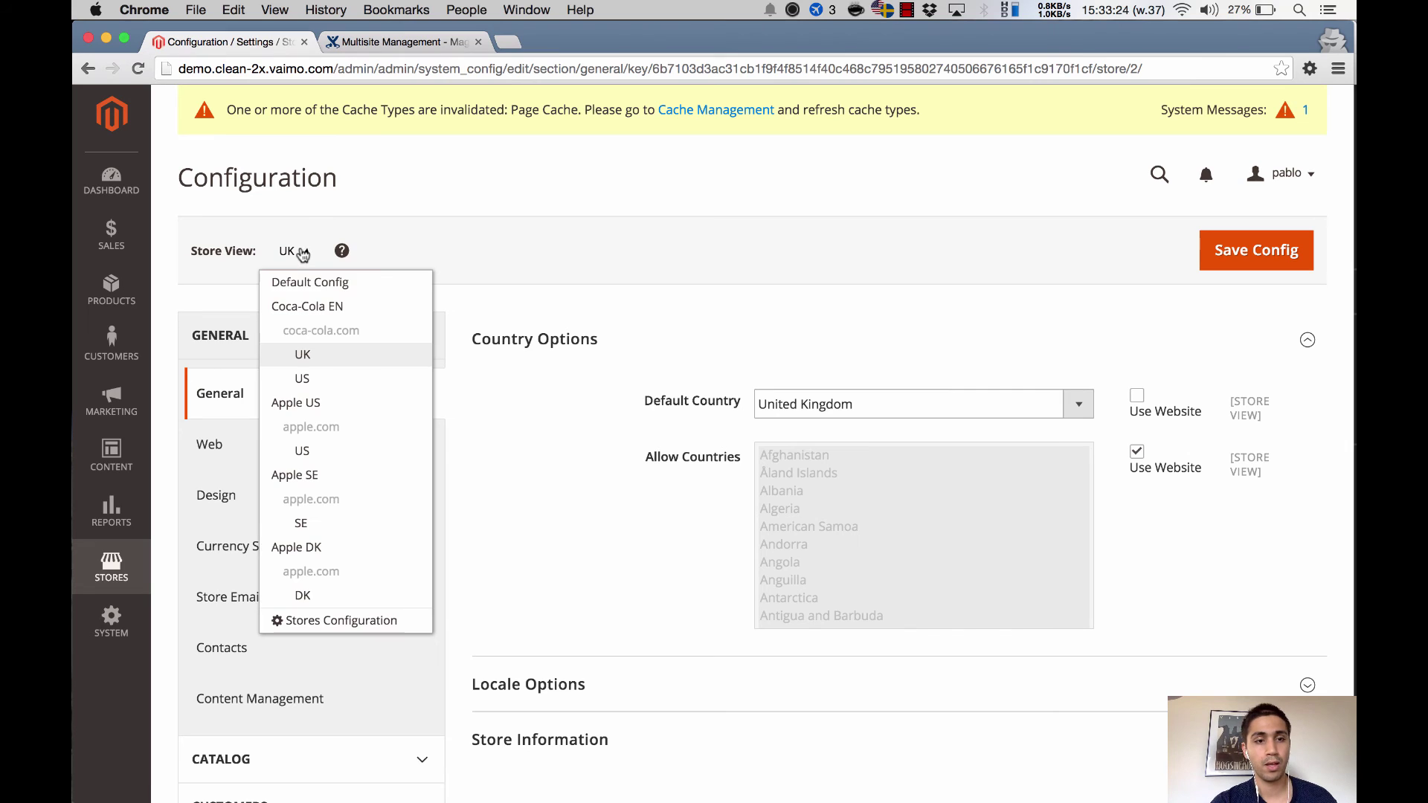
left_click(348, 414)
key("Return")
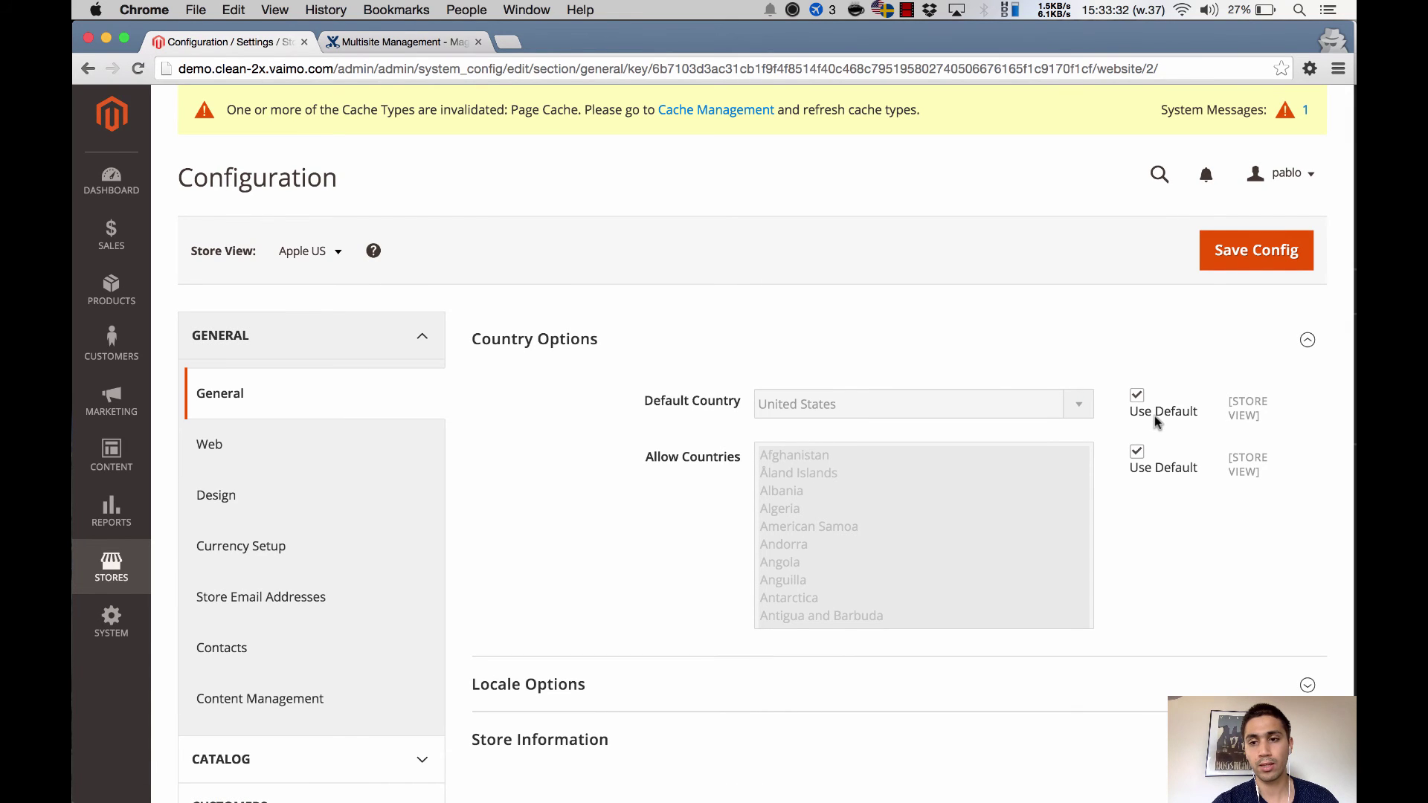
left_click(329, 255)
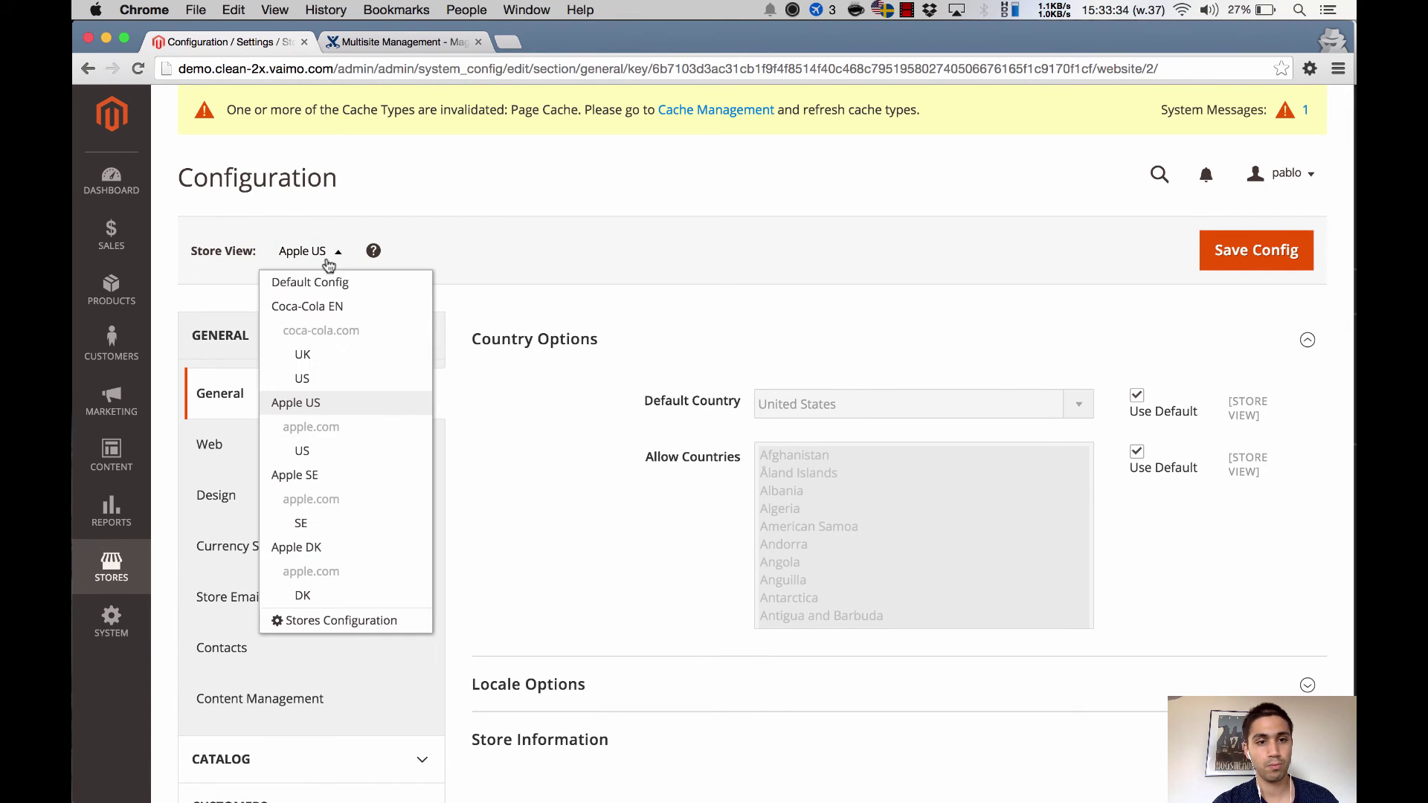
left_click(332, 452)
key("Return")
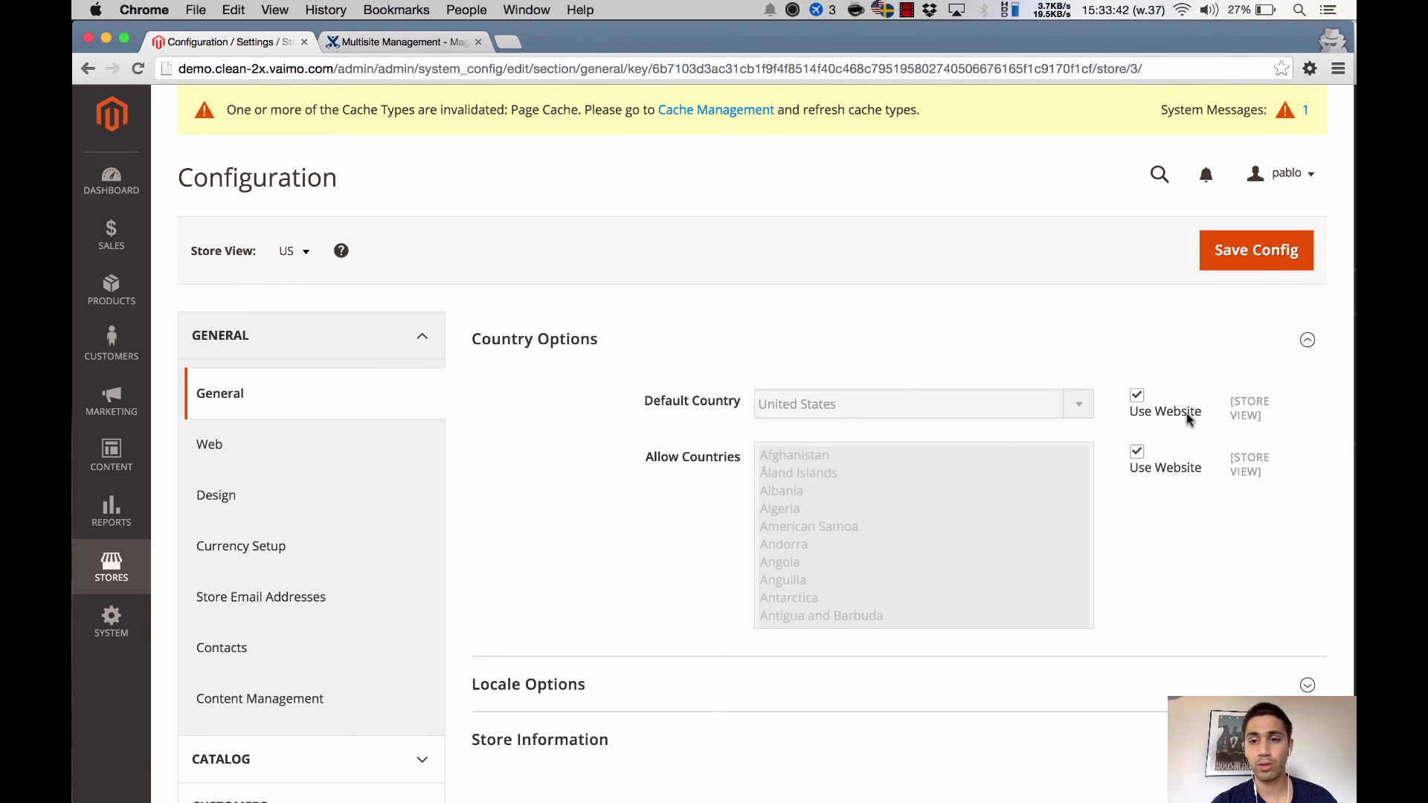
Check the Default Country setting for the Apple SE website and its inheritance in the SE store view.
left_click(302, 255)
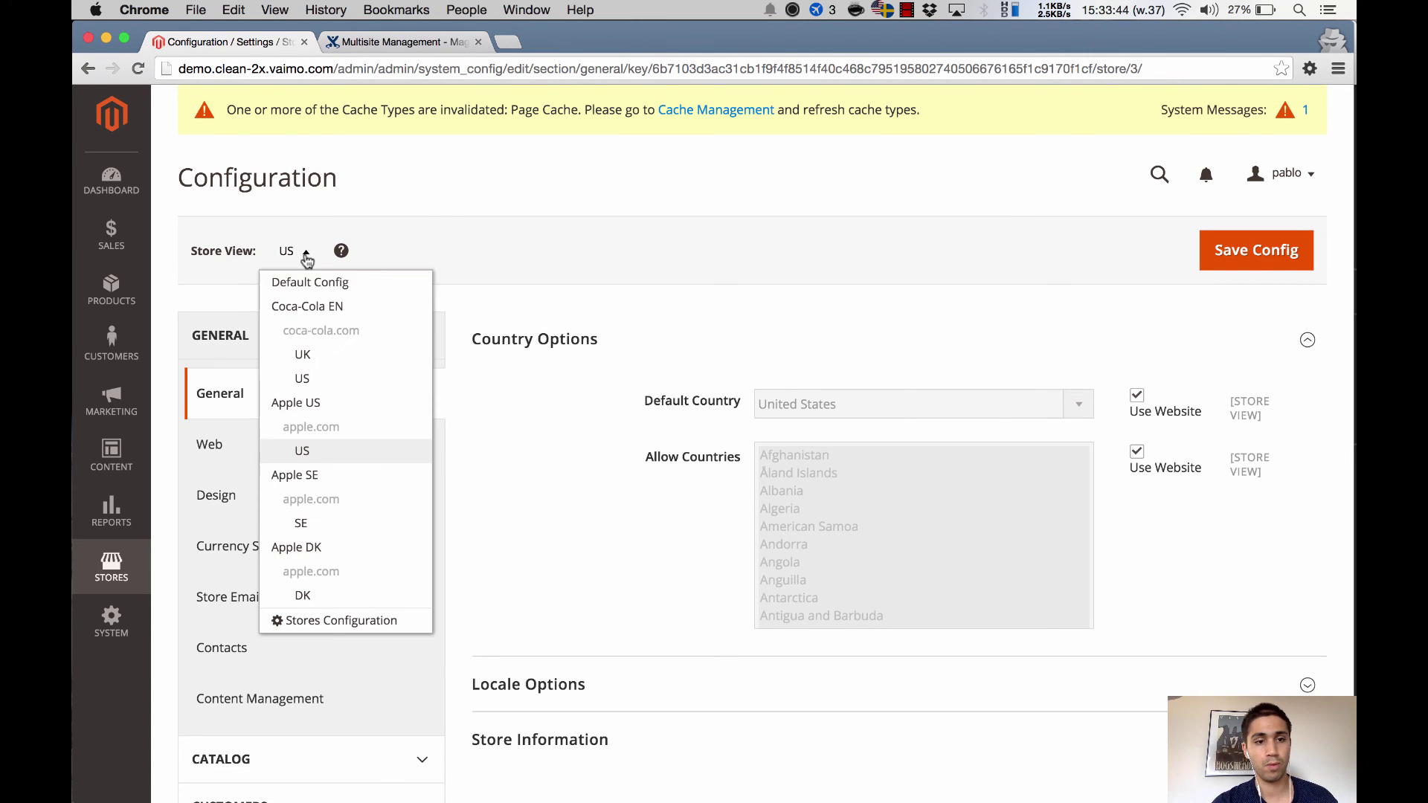
left_click(348, 480)
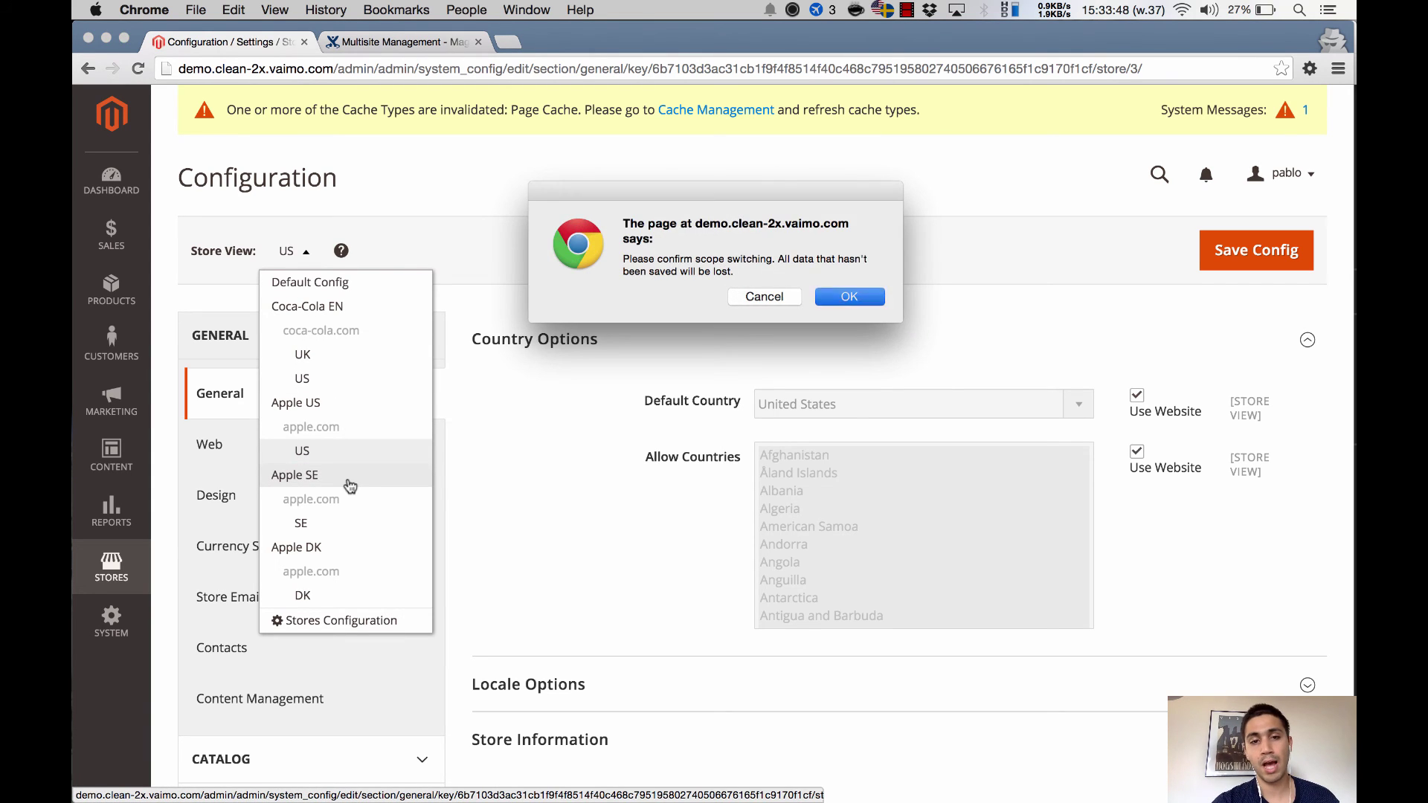
key("Return")
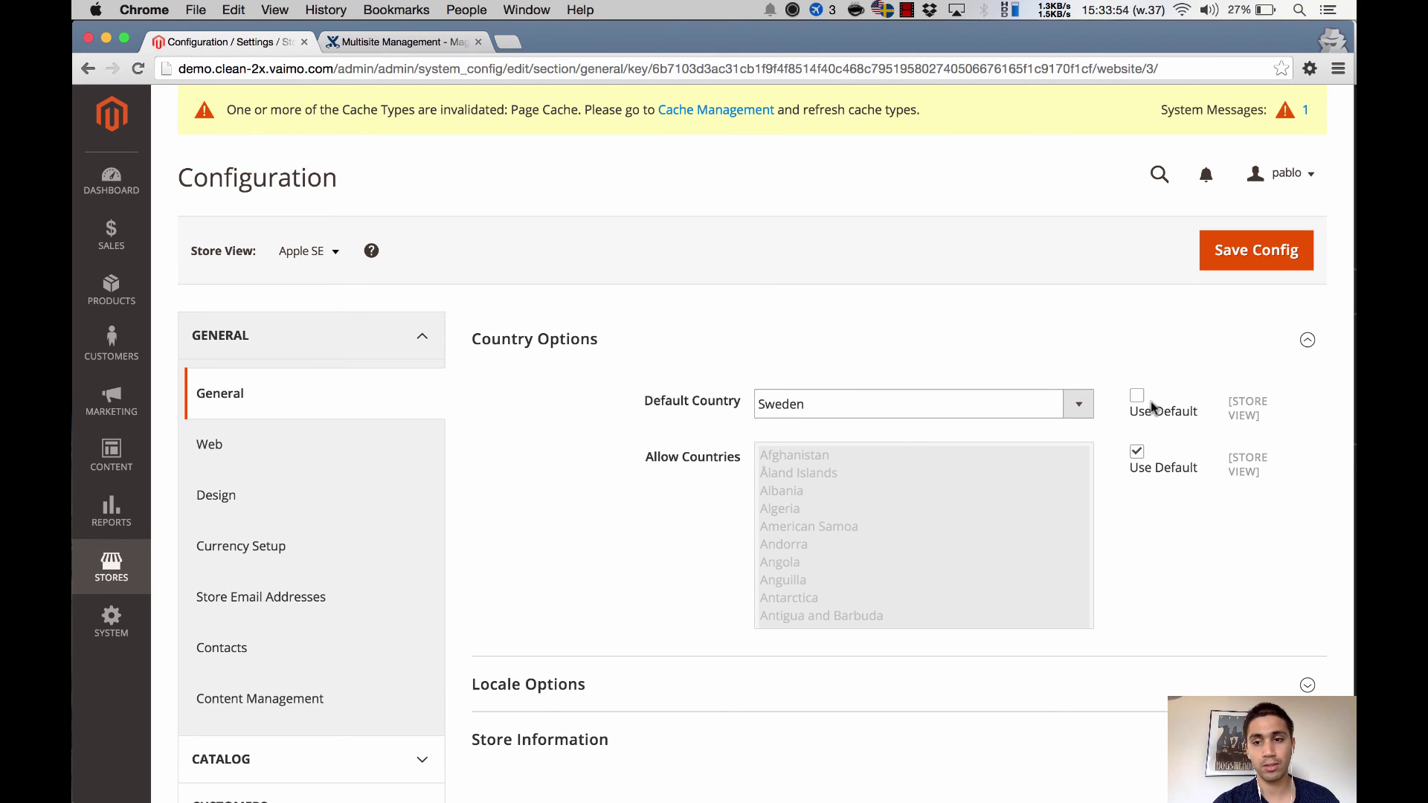
left_click(327, 253)
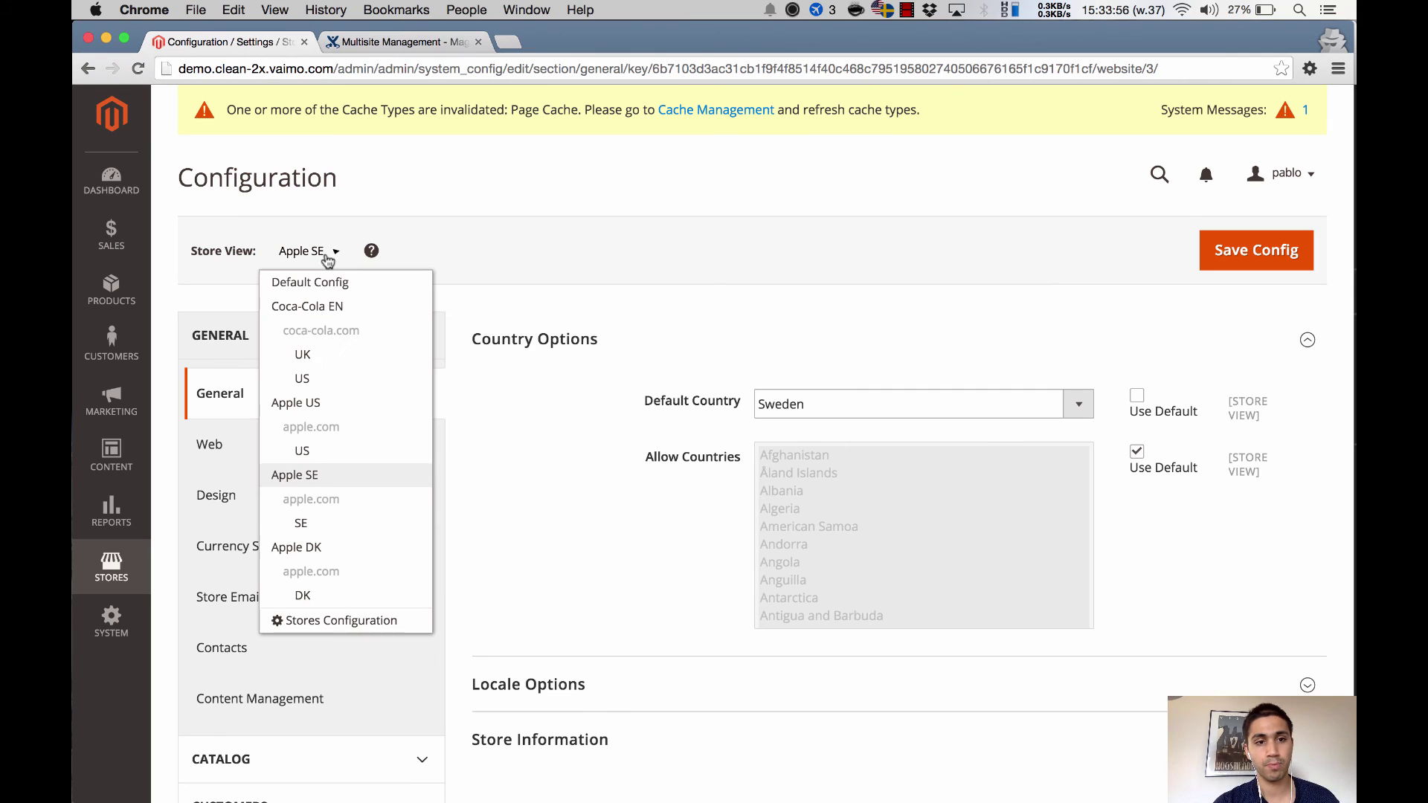
left_click(339, 523)
key("Return")
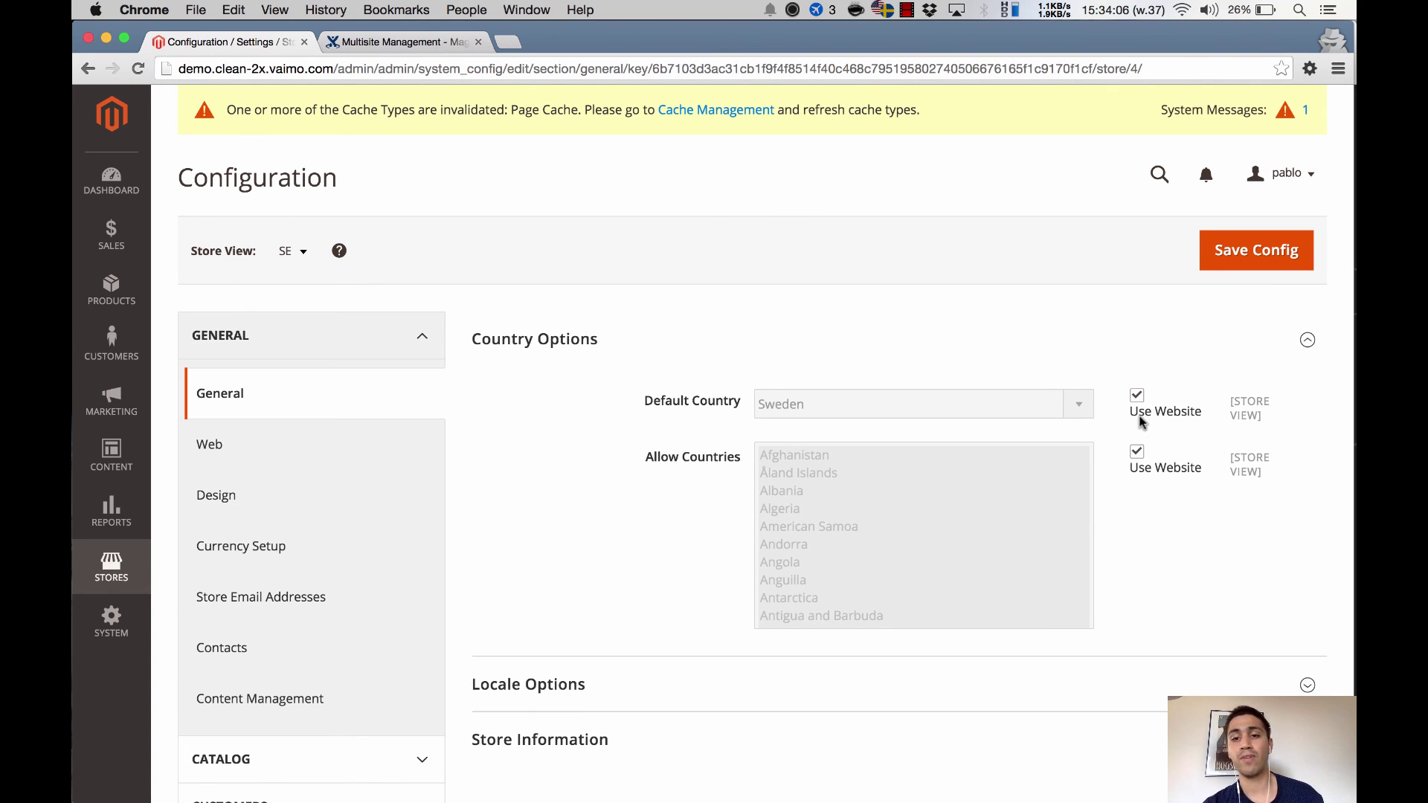
Check the Default Country setting for the Apple DK website and its inheritance in the DK store view.
left_click(287, 252)
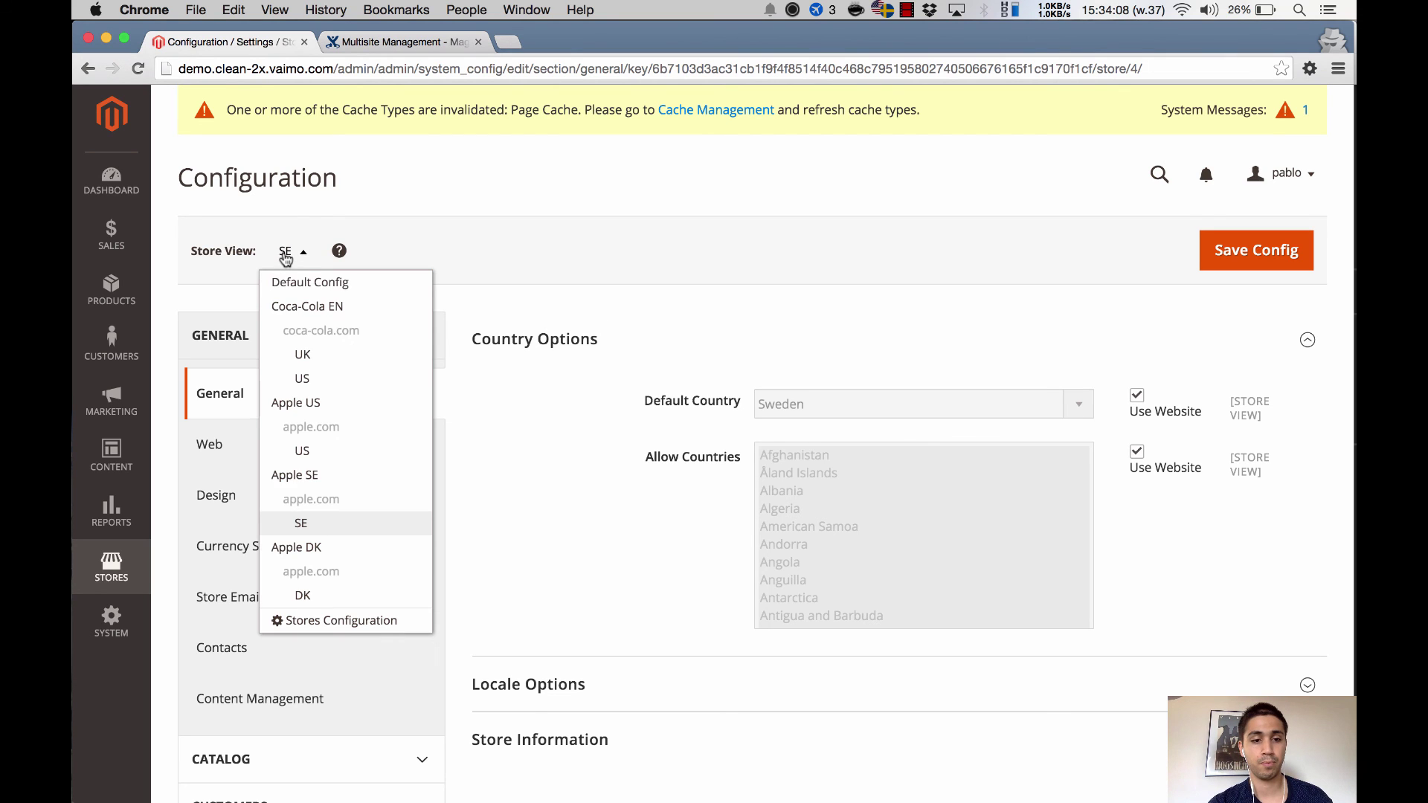
left_click(351, 550)
key("Return")
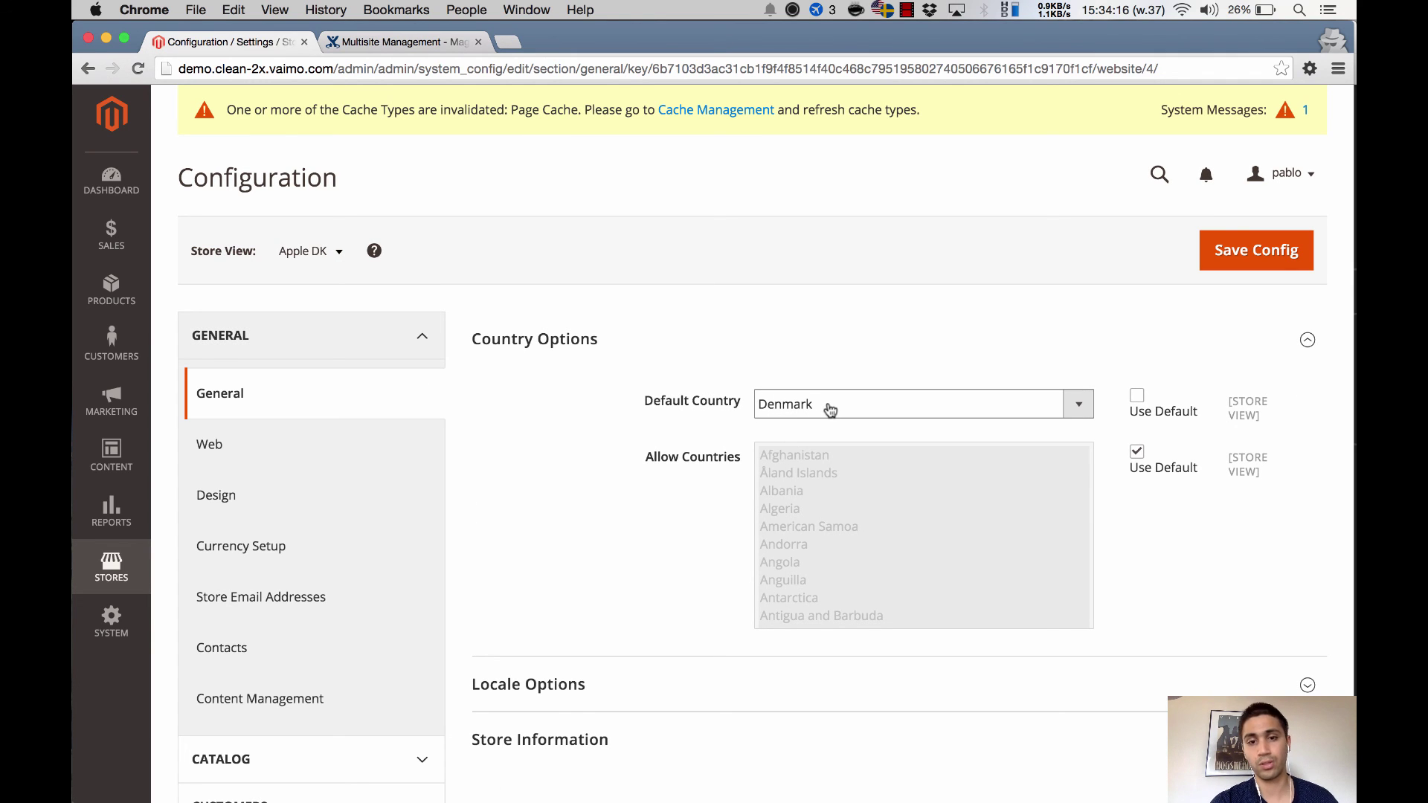
left_click(301, 250)
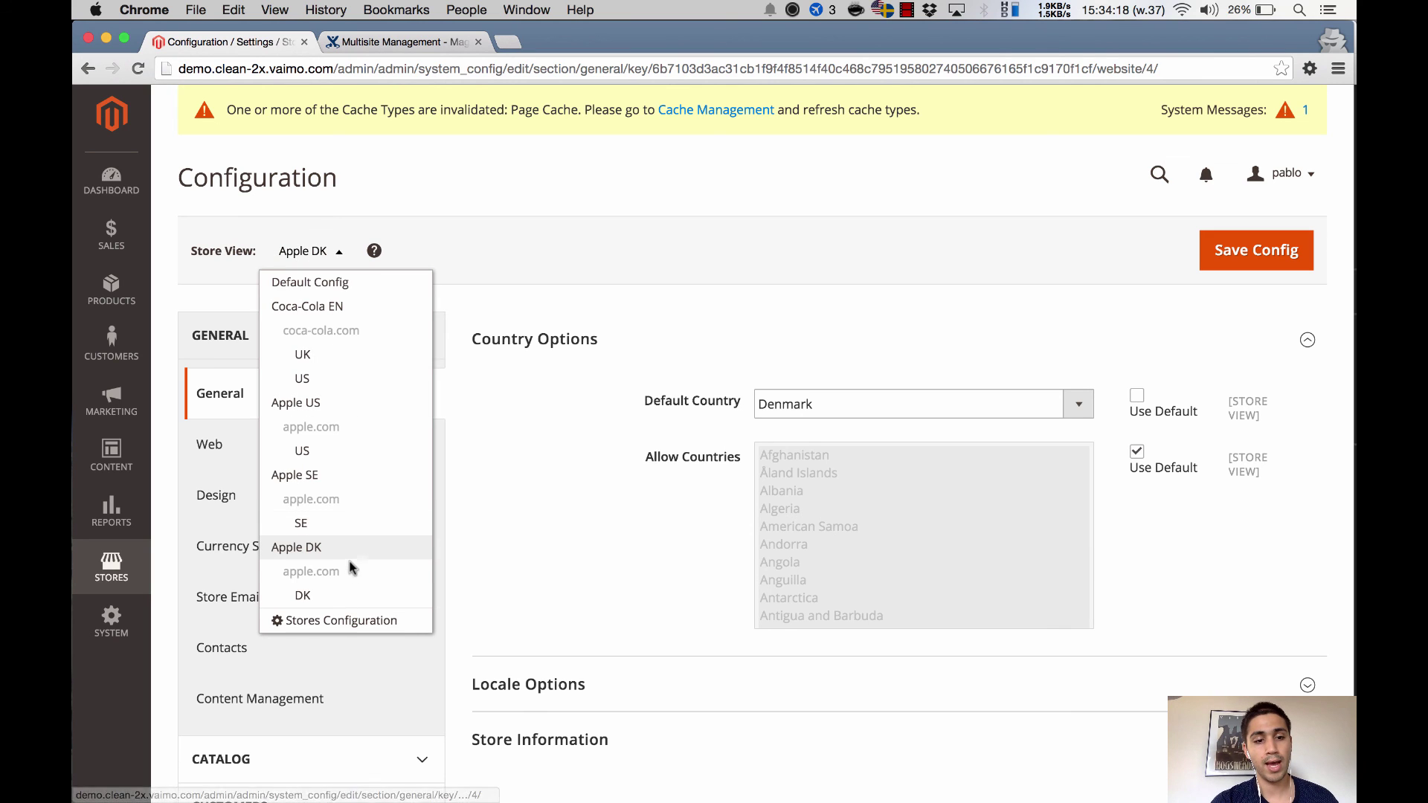
left_click(350, 596)
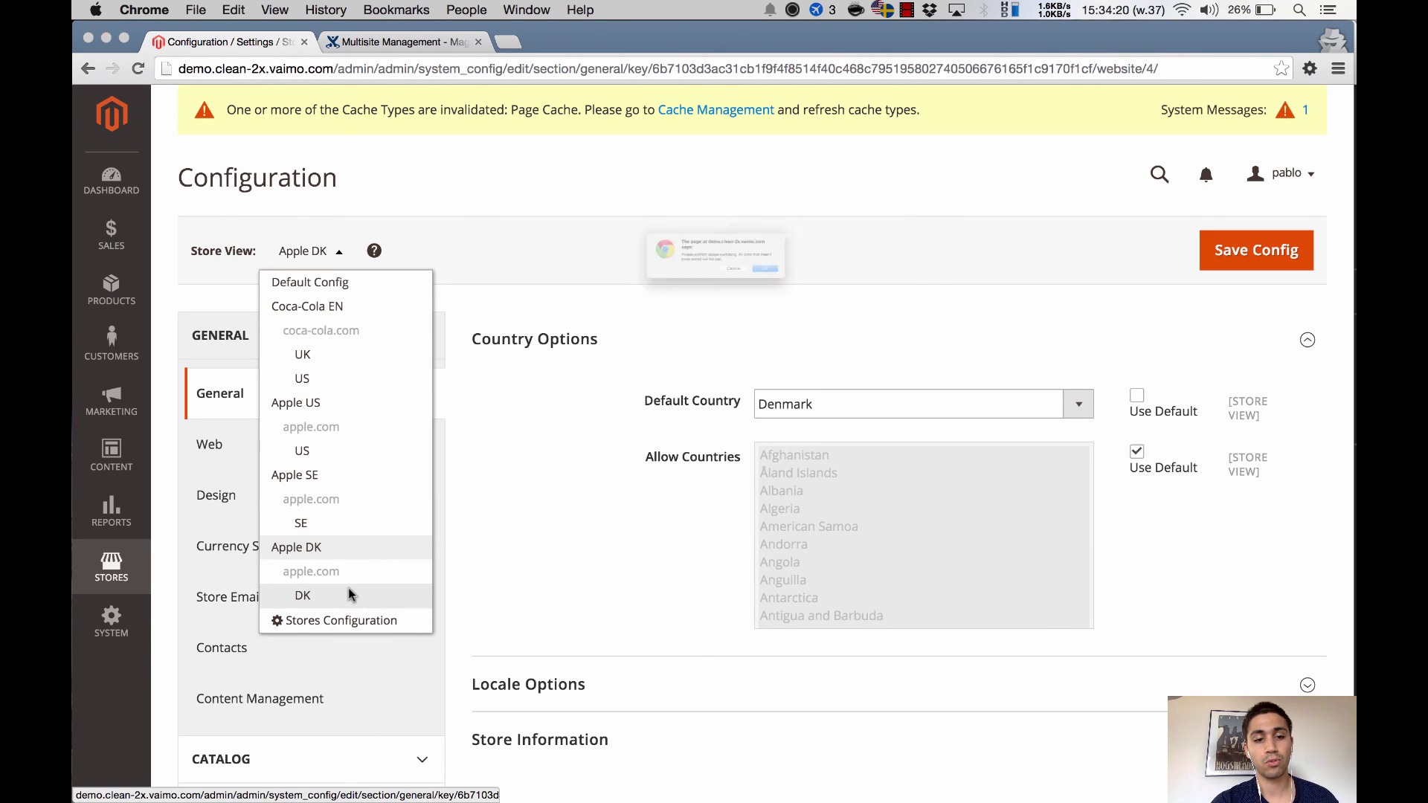
left_click(858, 298)
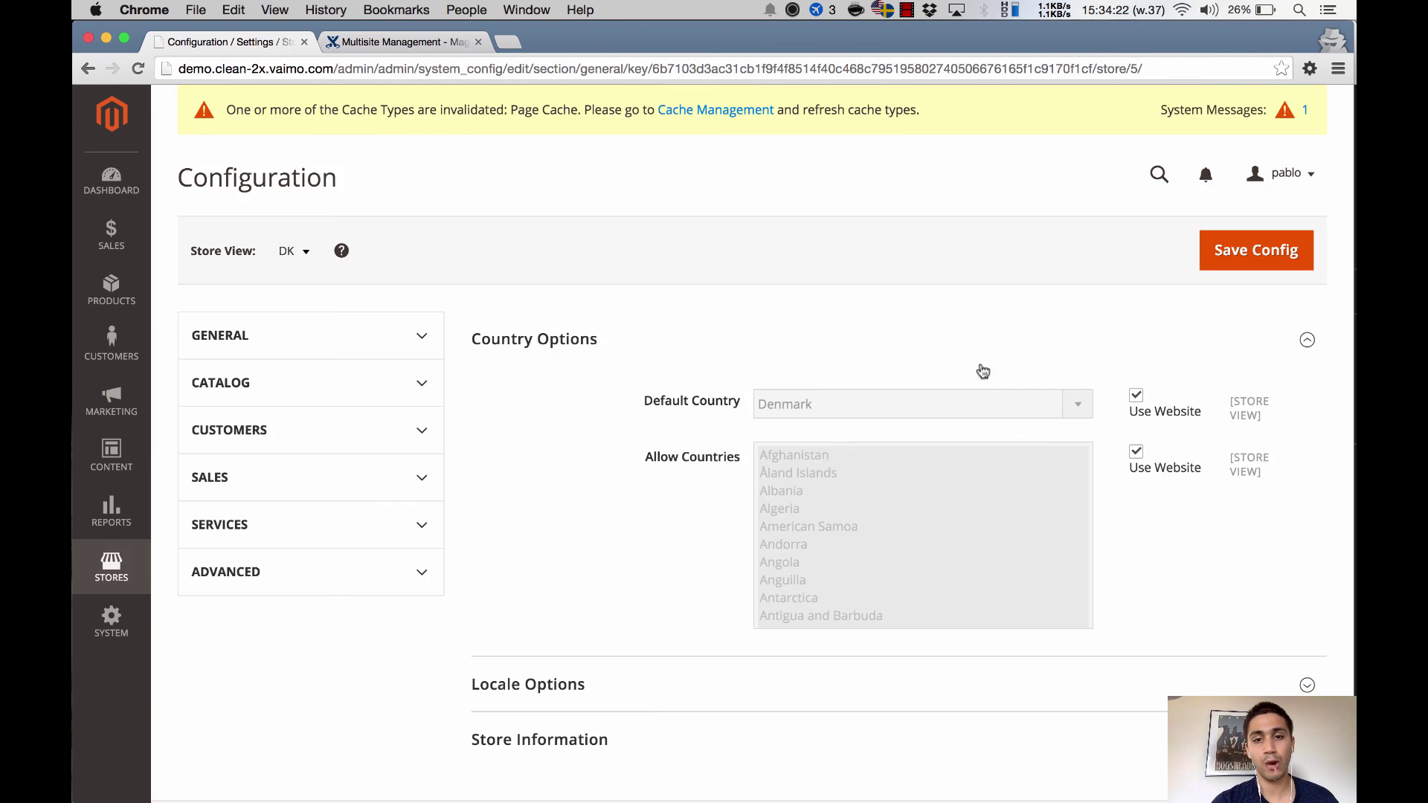